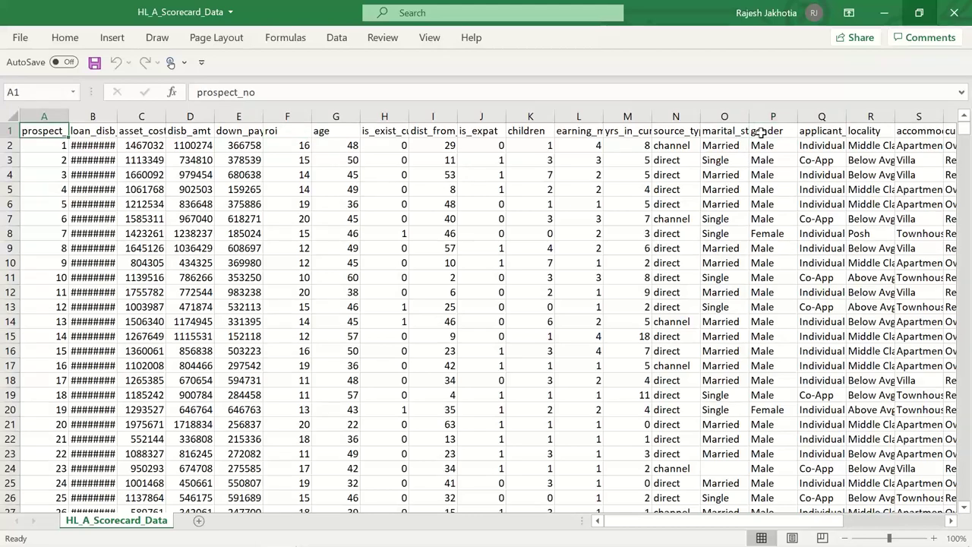
Step: Create a PivotTable on a new worksheet from the full scorecard data range A1:AA20001
key("ctrl+shift+Down")
key("ctrl+shift+Right")
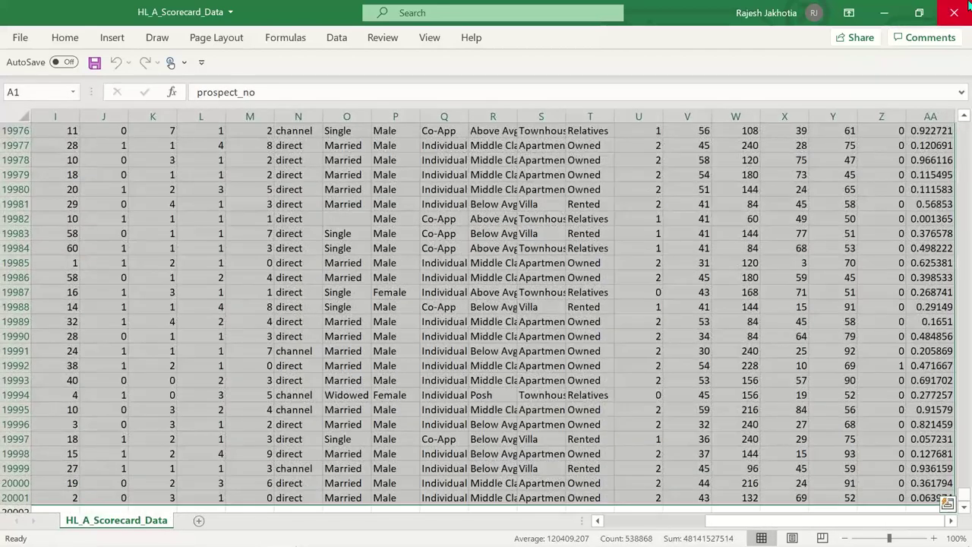
left_click(113, 40)
left_click(30, 66)
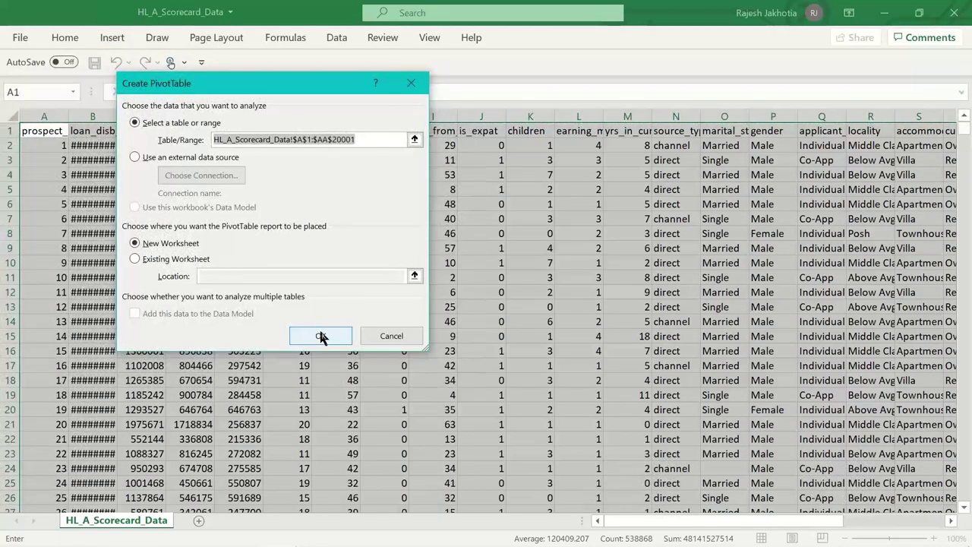
left_click(320, 337)
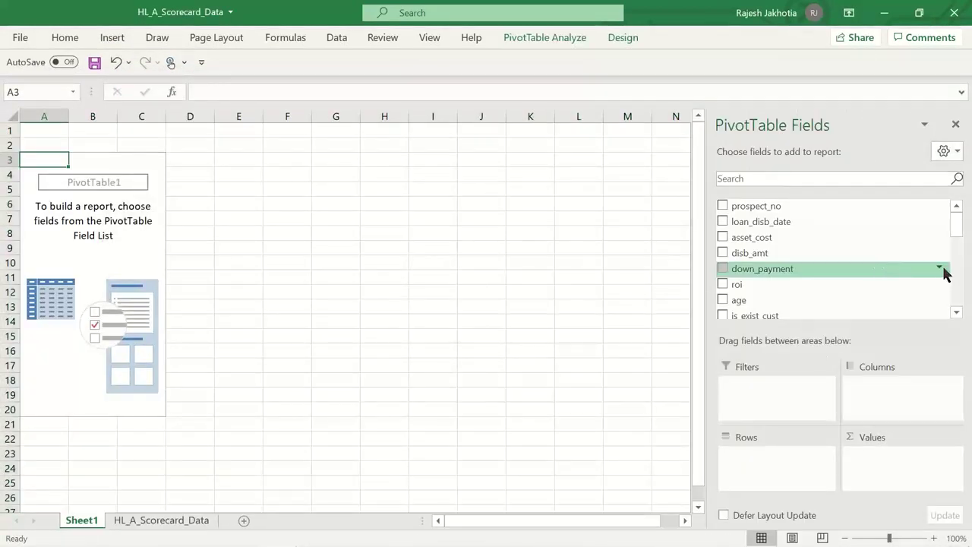
Step: Lay out the PivotTable with gender as rows and target as both columns and values
left_click_drag(957, 240, 960, 276)
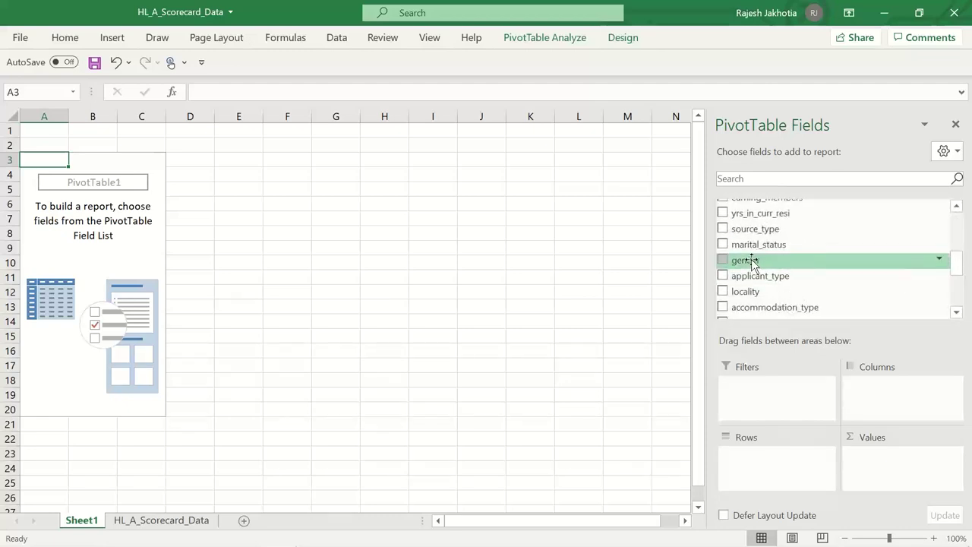
left_click_drag(751, 261, 786, 449)
left_click_drag(962, 276, 961, 306)
left_click_drag(777, 278, 902, 403)
left_click_drag(738, 278, 898, 465)
Step: Change the summary calculation of the target value field to Count
left_click(954, 459)
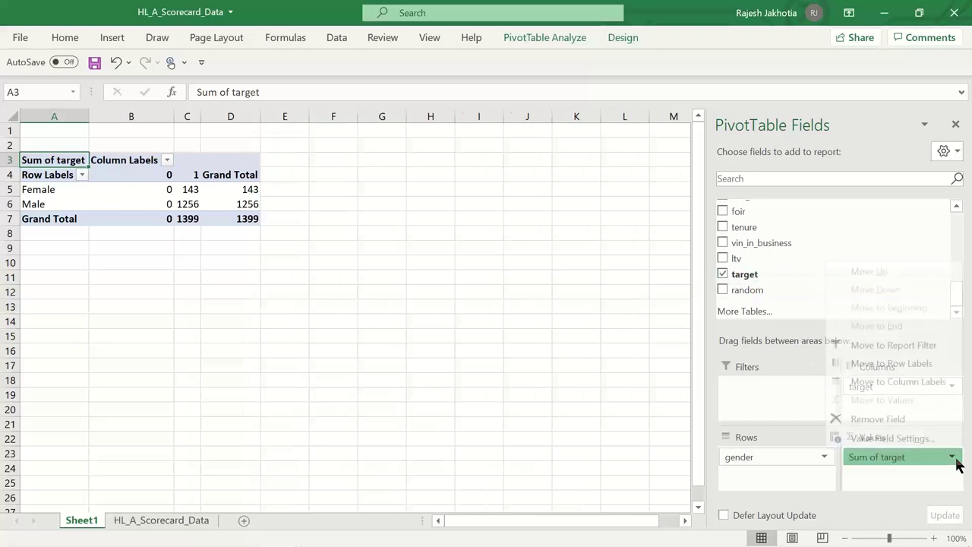
left_click(895, 437)
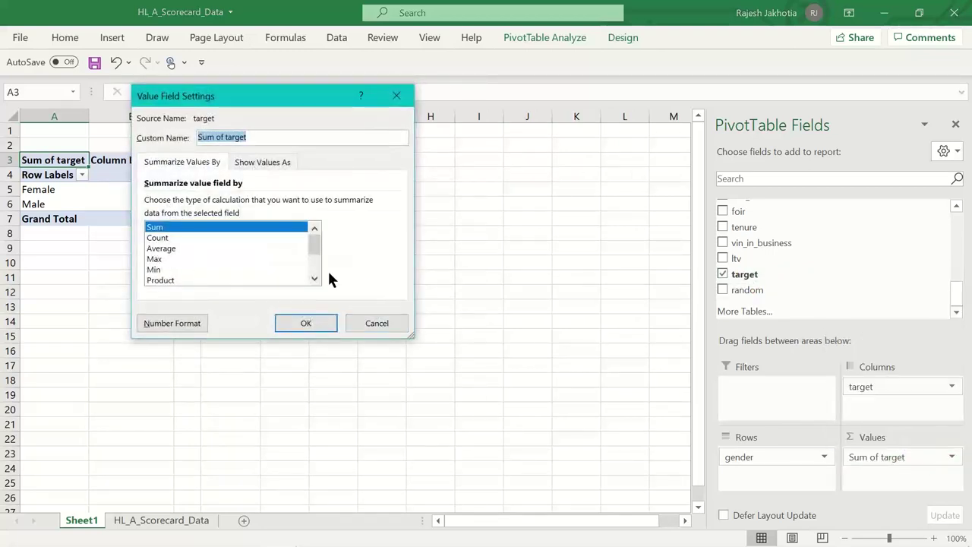
left_click(166, 240)
left_click(304, 326)
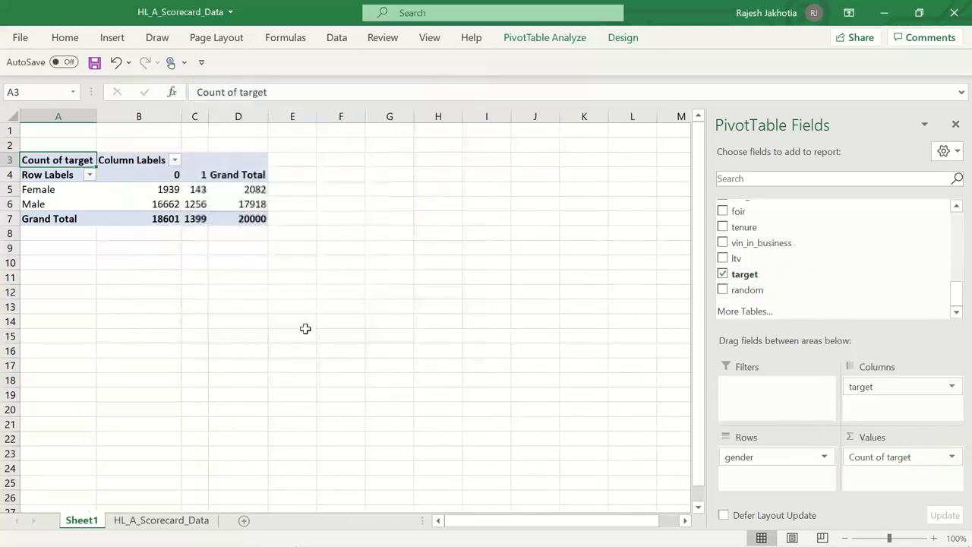
left_click(339, 295)
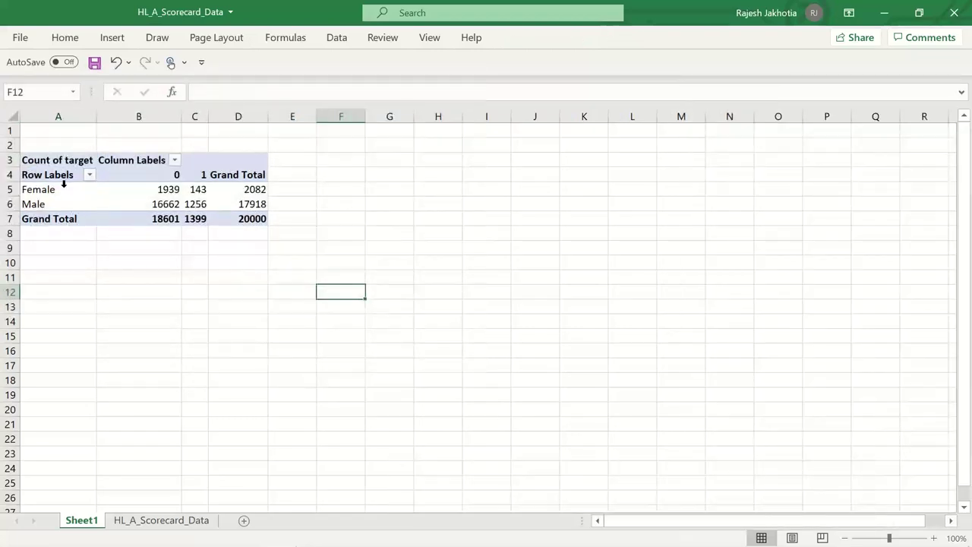
Step: Check the pivot's Female and Male grand totals and enter the label Female in cell F5
left_click(64, 187)
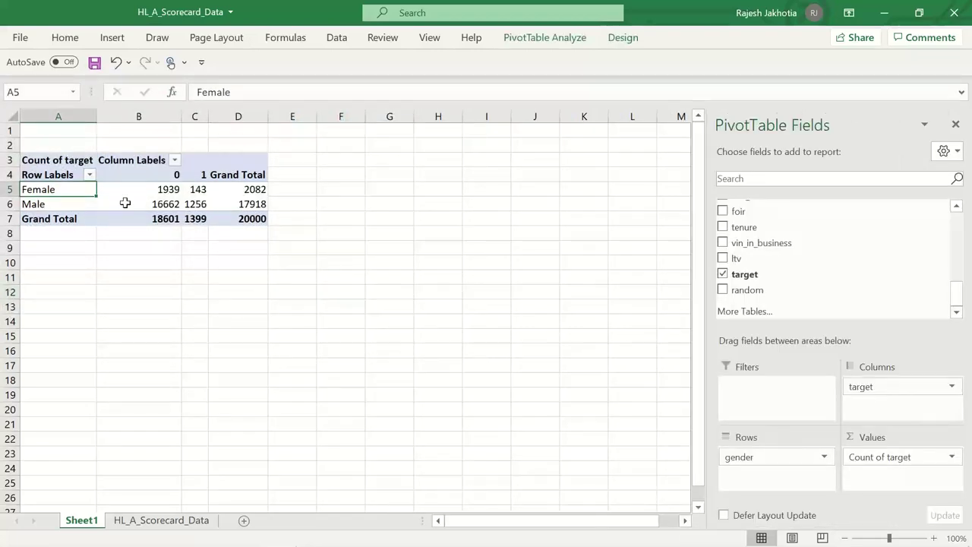
left_click(254, 189)
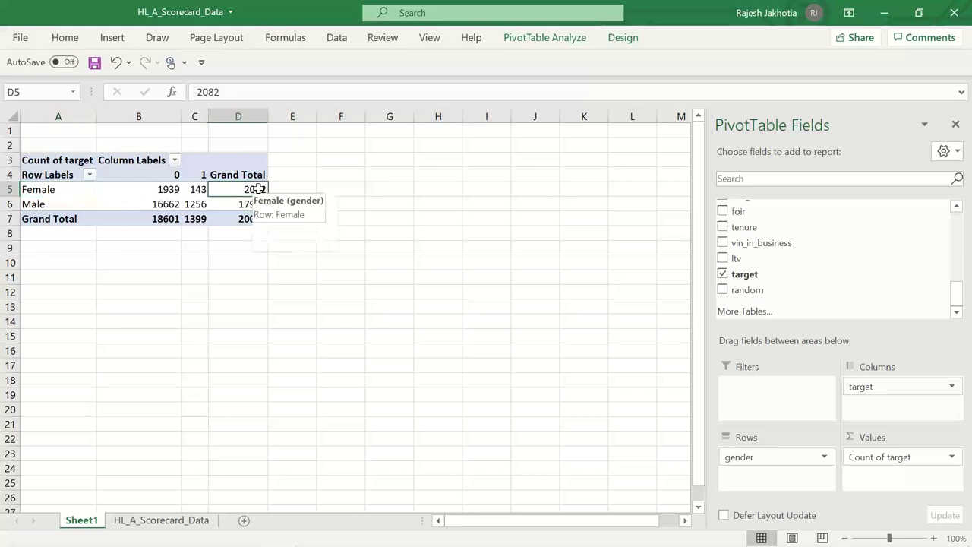
left_click_drag(81, 205, 49, 196)
left_click(237, 205)
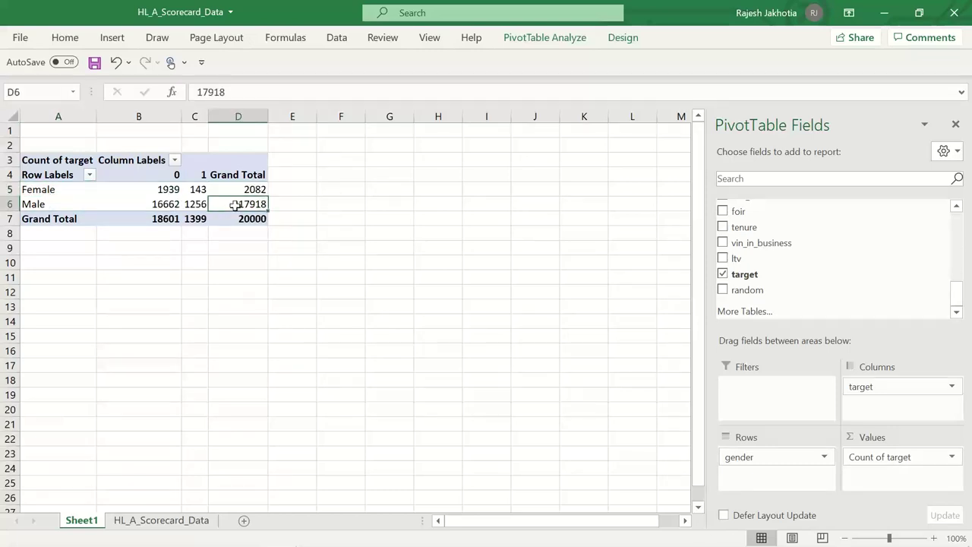
left_click(342, 191)
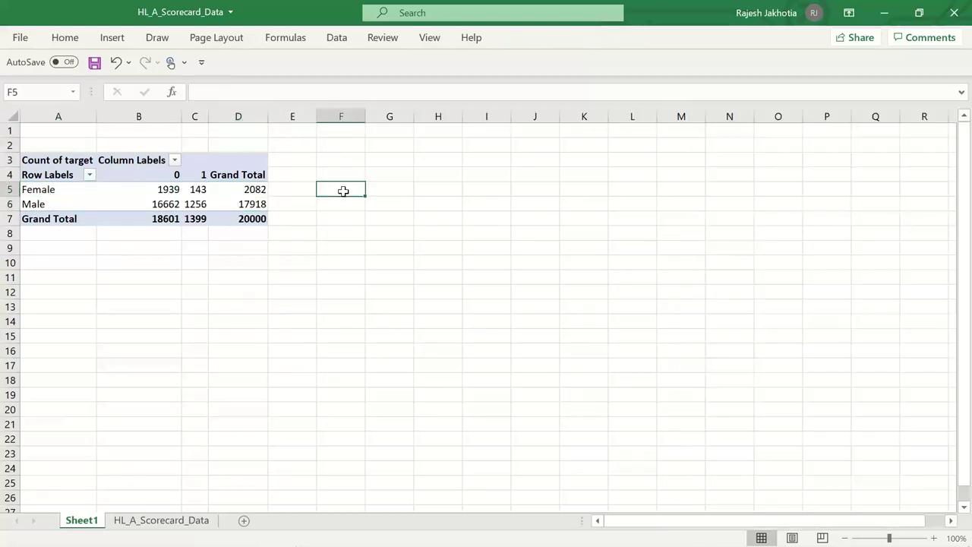
type("Fena")
key("BackSpace")
key("BackSpace")
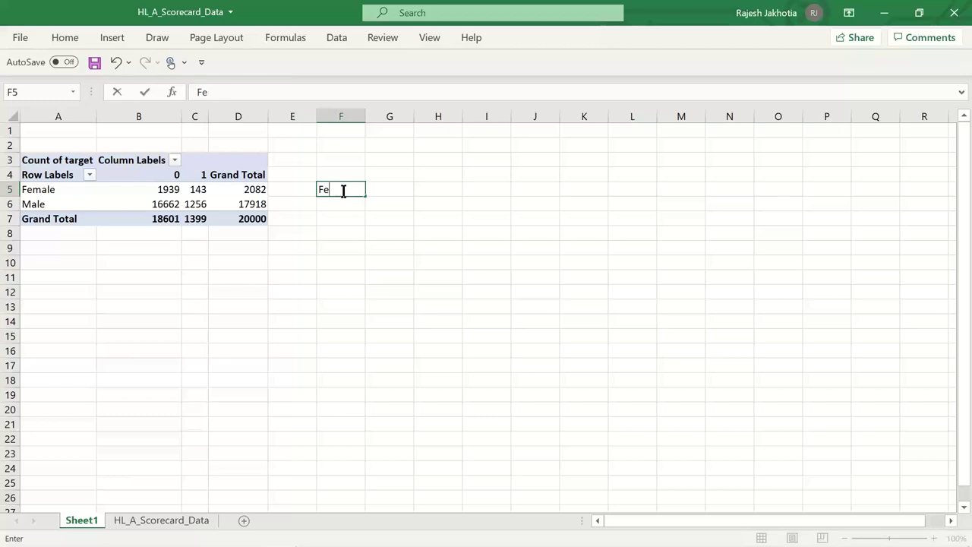
type("male")
key("Return")
Step: Add the label Male in cell F6, directly below the Female label
mouse_move(948, 536)
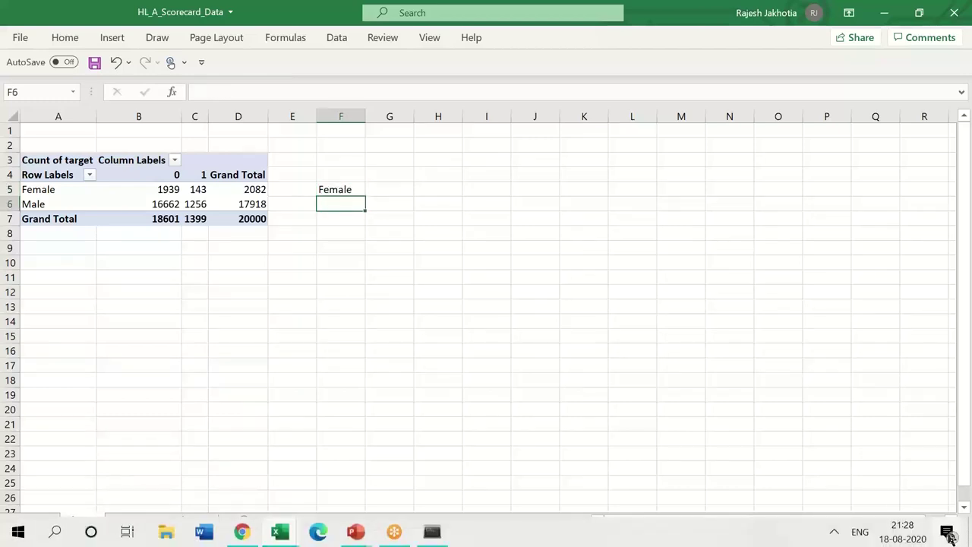
left_click(896, 538)
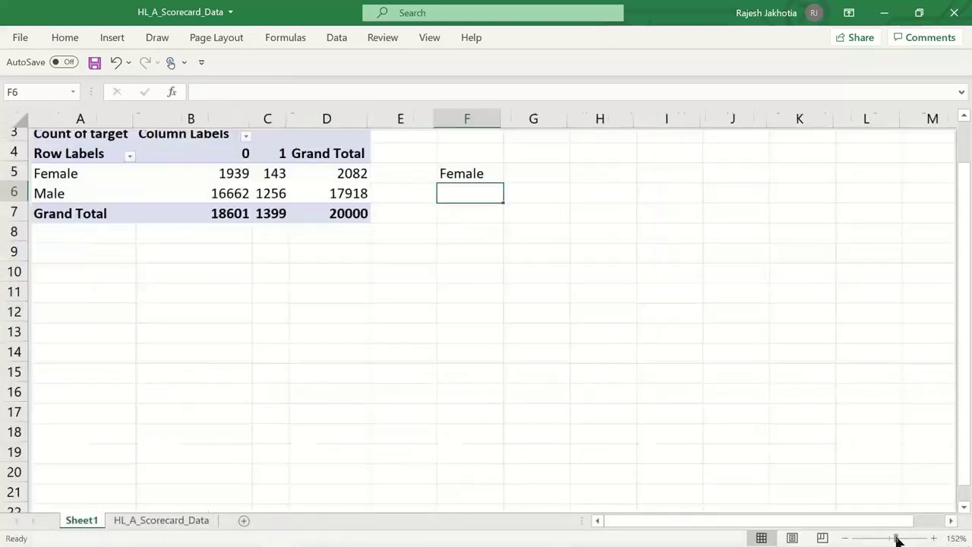
left_click(605, 169)
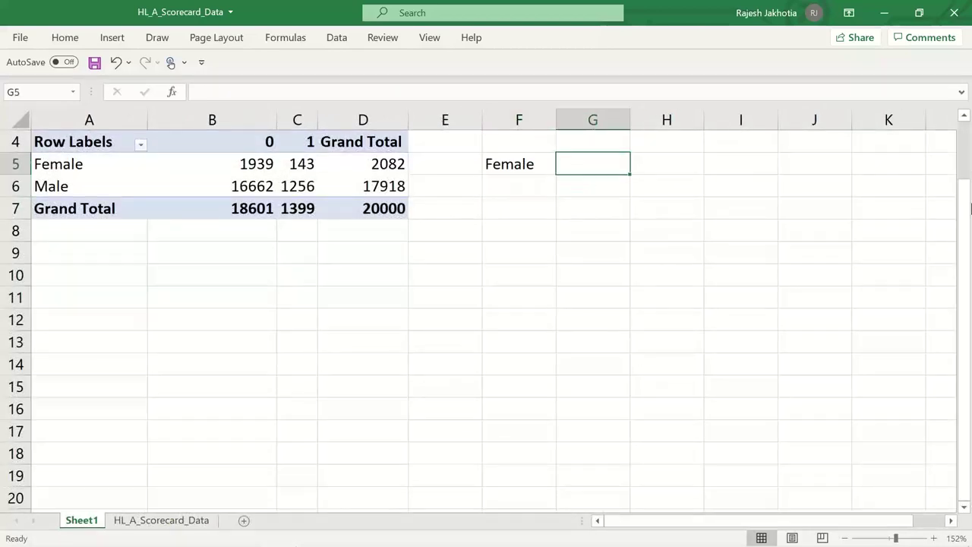
scroll(961, 243, "up", 1)
left_click(524, 251)
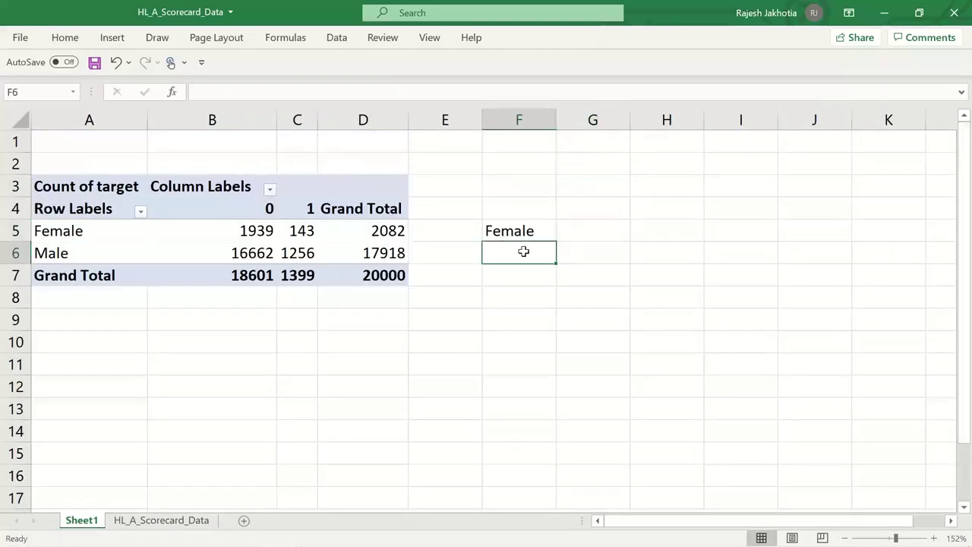
type("Male")
key("Tab")
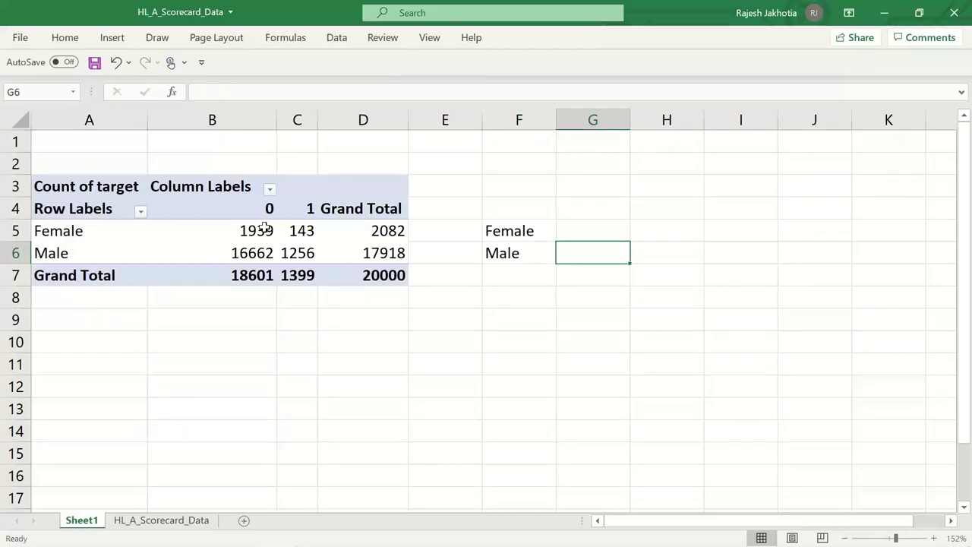
Step: Examine the 0 and 1 values of the target column in the HL_A_Scorecard_Data sheet
left_click(152, 522)
left_click(720, 321)
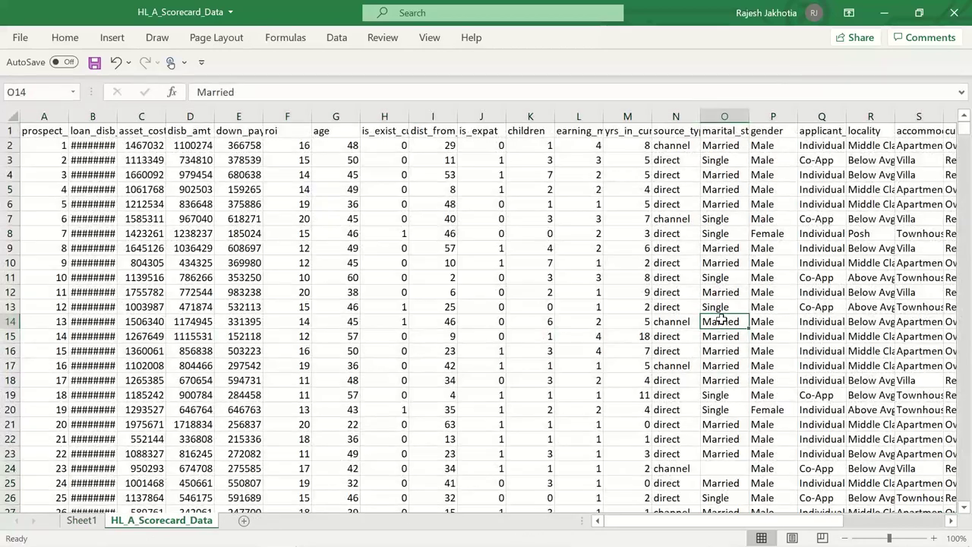
key("ctrl+Page_Up")
key("Right")
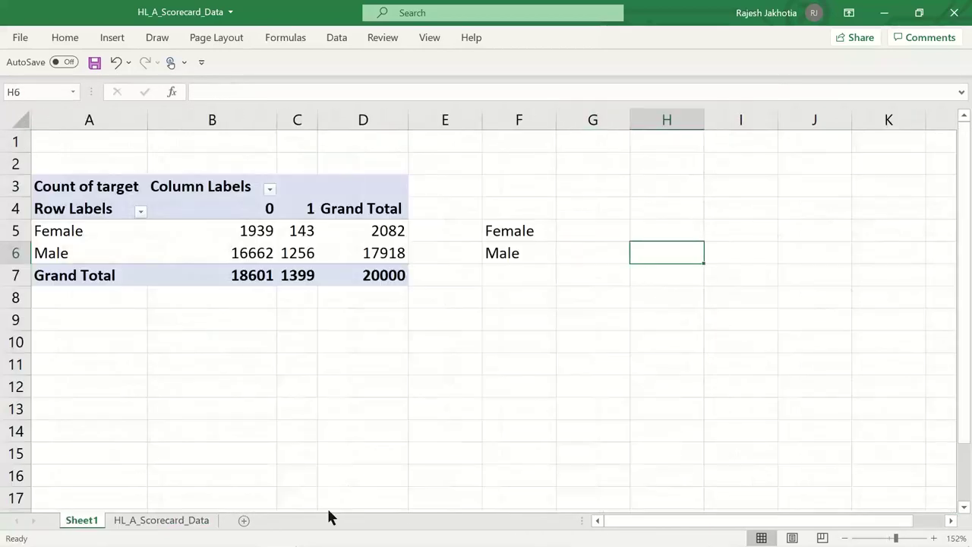
left_click(202, 522)
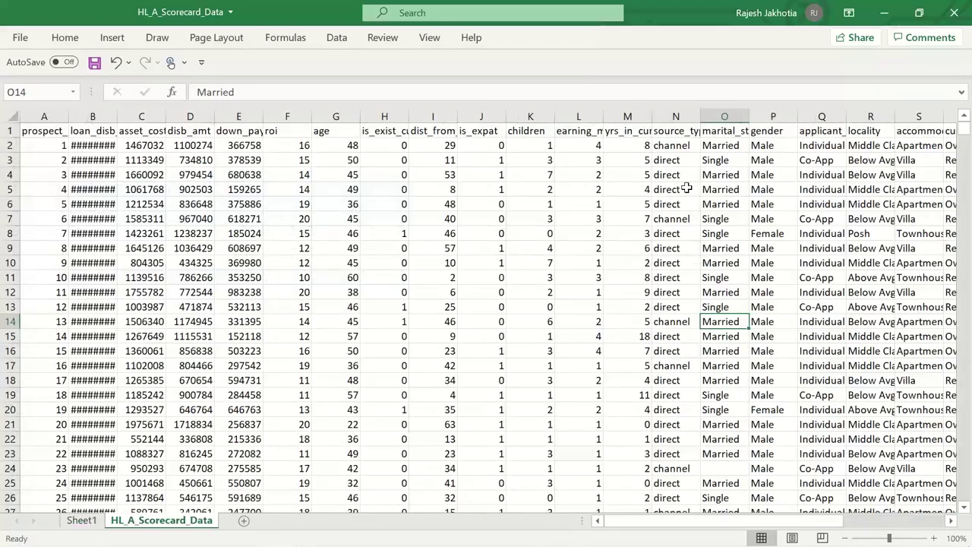
left_click(673, 132)
key("ctrl+Right")
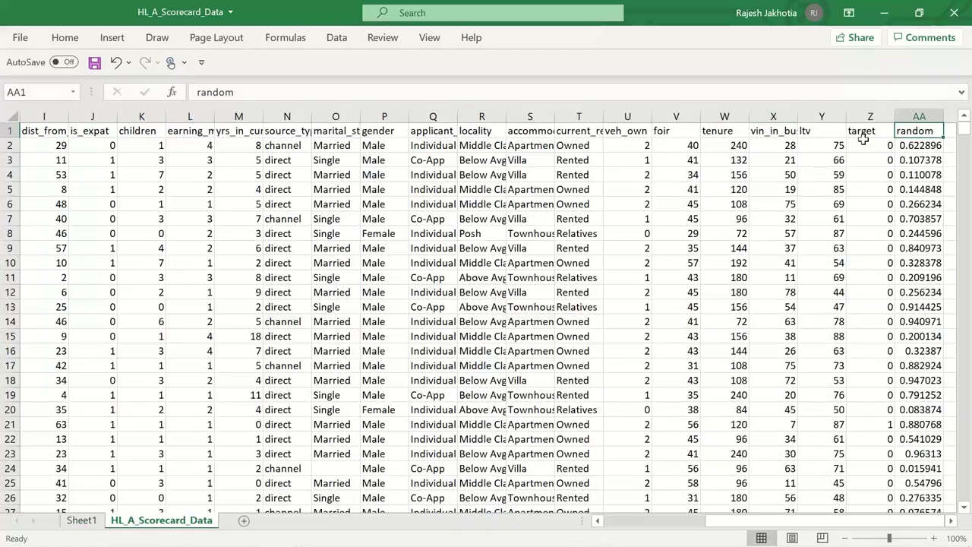
left_click(869, 142)
key("Down")
key("Down")
key("Down")
key("Down")
key("Down")
key("Down")
key("Down")
key("Down")
key("Down")
key("Down")
key("Down")
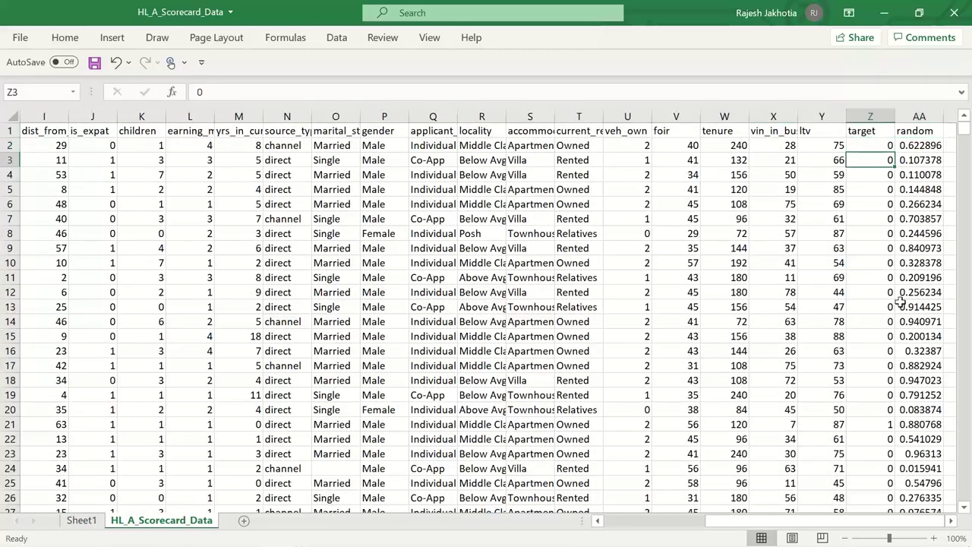
key("Down")
key("Down")
key("Down")
key("Down")
key("Down")
key("Down")
key("Down")
key("Down")
key("Down")
key("Down")
key("Down")
key("Down")
key("Down")
key("Down")
key("Down")
key("Down")
key("Down")
key("Down")
key("Down")
key("Down")
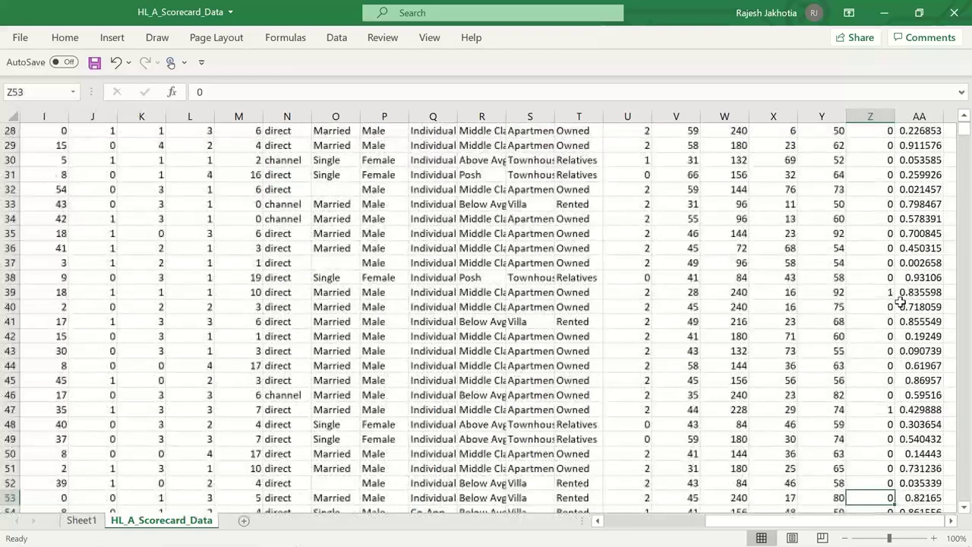
key("Up")
key("Up")
key("Up")
key("Up")
key("Up")
key("Up")
key("Up")
key("Up")
key("Up")
key("Up")
key("Up")
key("Up")
key("Up")
key("Up")
key("Up")
key("Up")
key("Up")
key("Up")
key("Up")
key("Up")
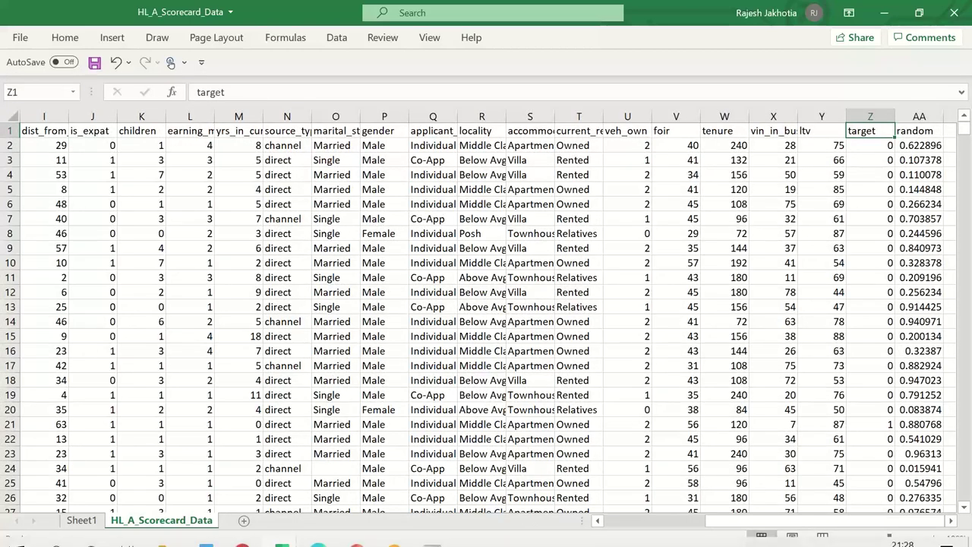
Step: On Sheet1, enter the total counts 2082 for Female in G5 and 17918 for Male in G6
left_click(81, 521)
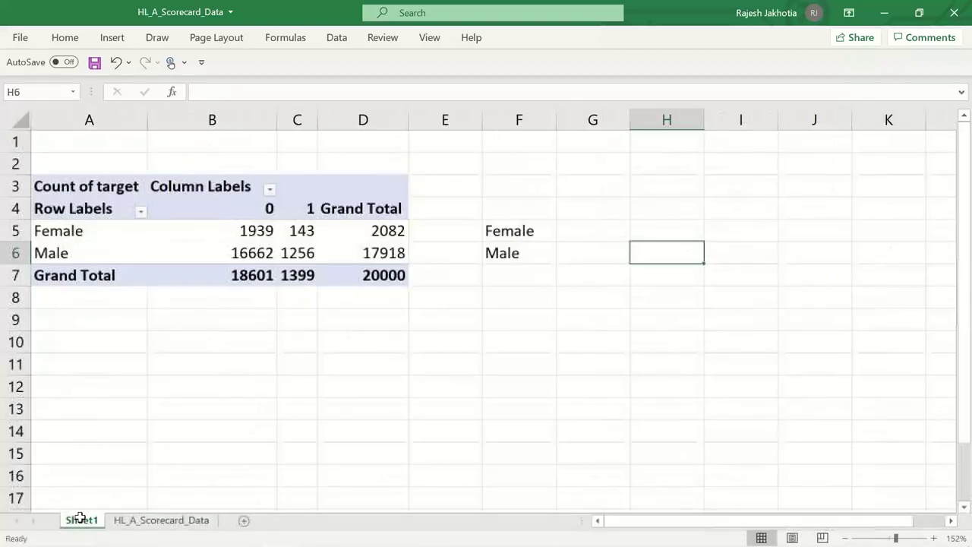
left_click(436, 226)
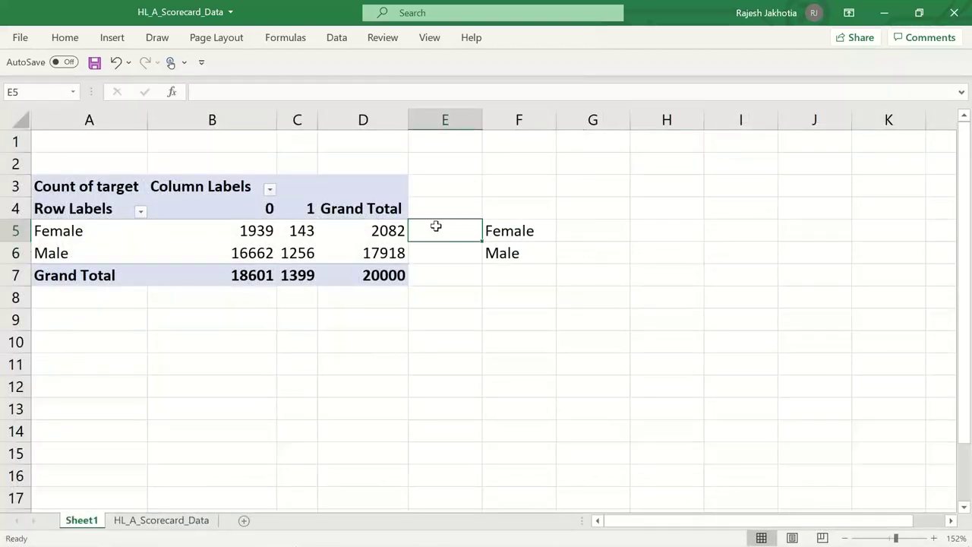
left_click(581, 223)
type("2082")
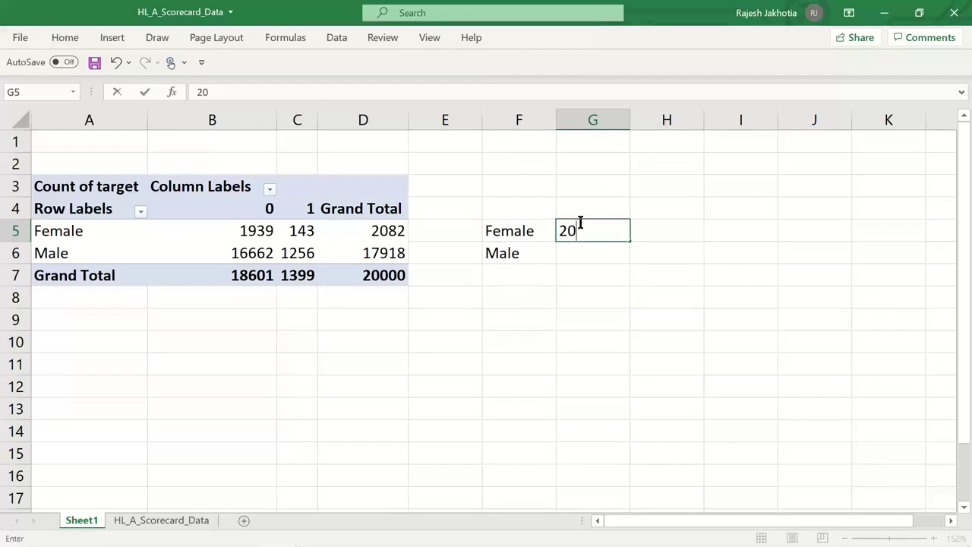
key("Return")
type("1")
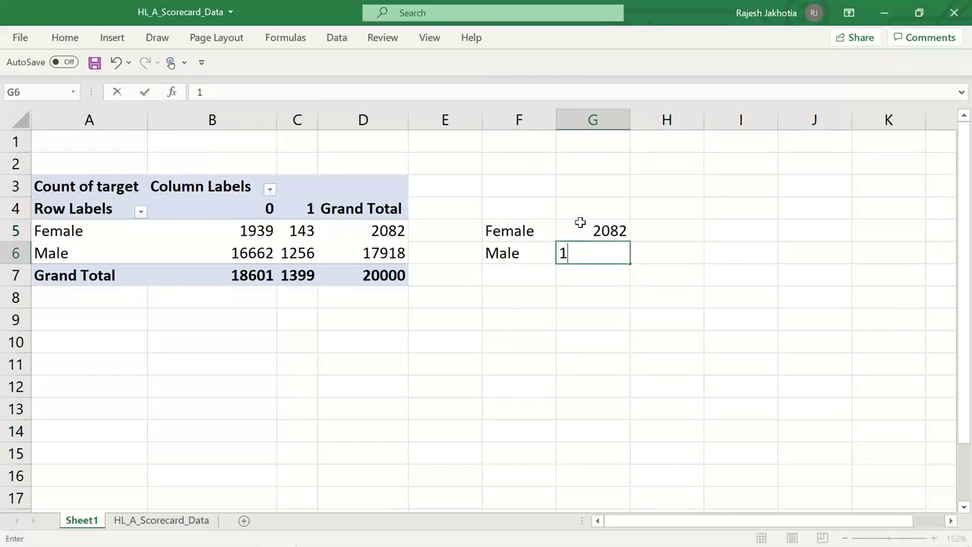
type("7918")
key("Return")
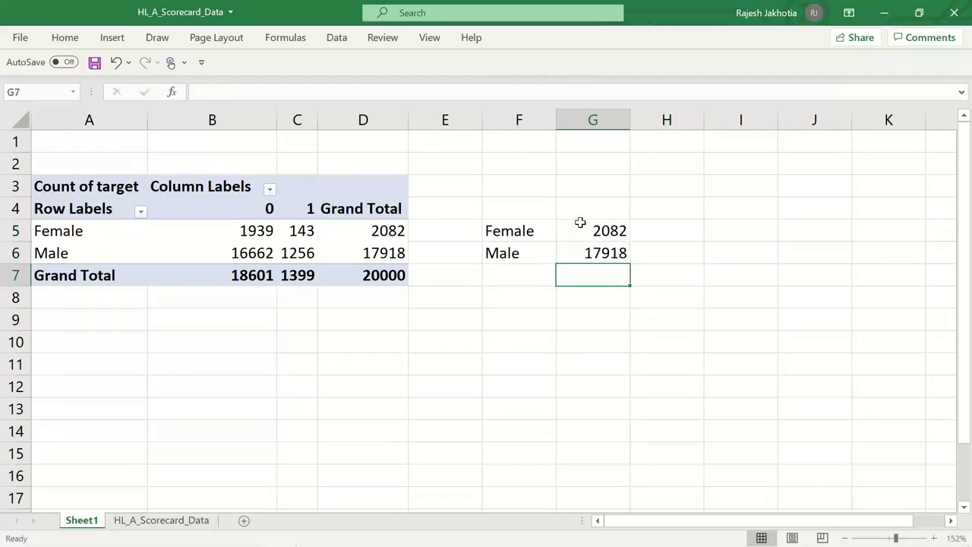
Step: Calculate the Female target rate in H5 with the formula =143/G5
key("Up")
key("Up")
key("Right")
type("=")
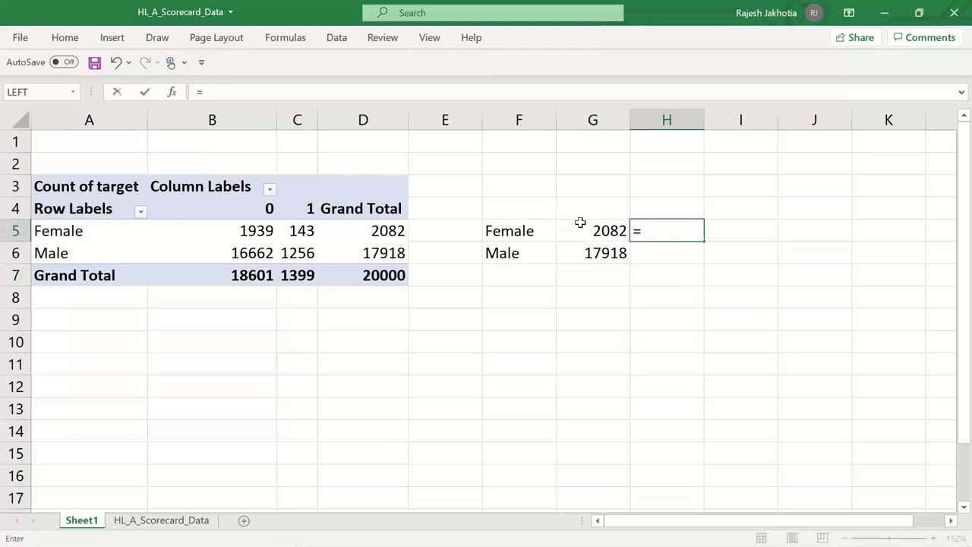
type("143/")
left_click(579, 223)
key("Return")
key("Up")
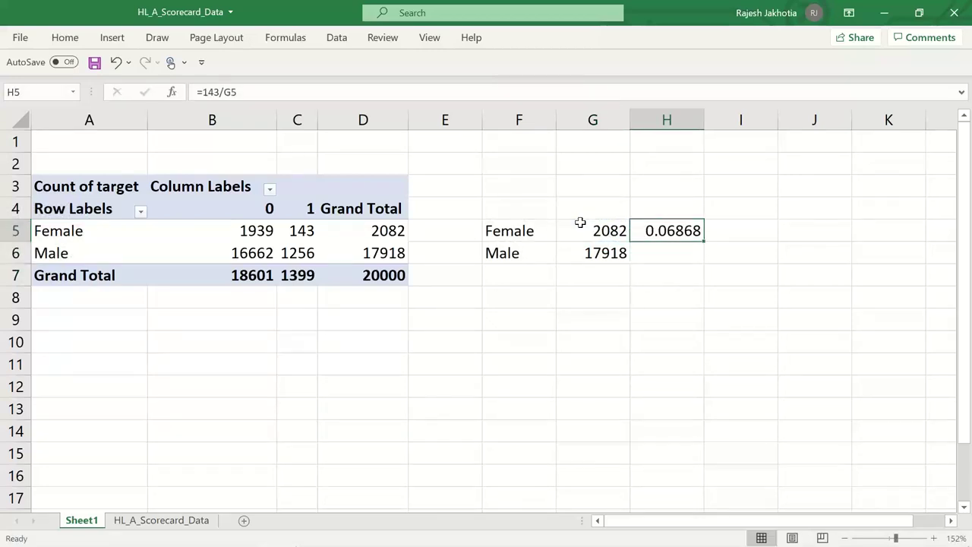
Step: Calculate the Male target rate in H6 with the formula =1256/G6
left_click(650, 254)
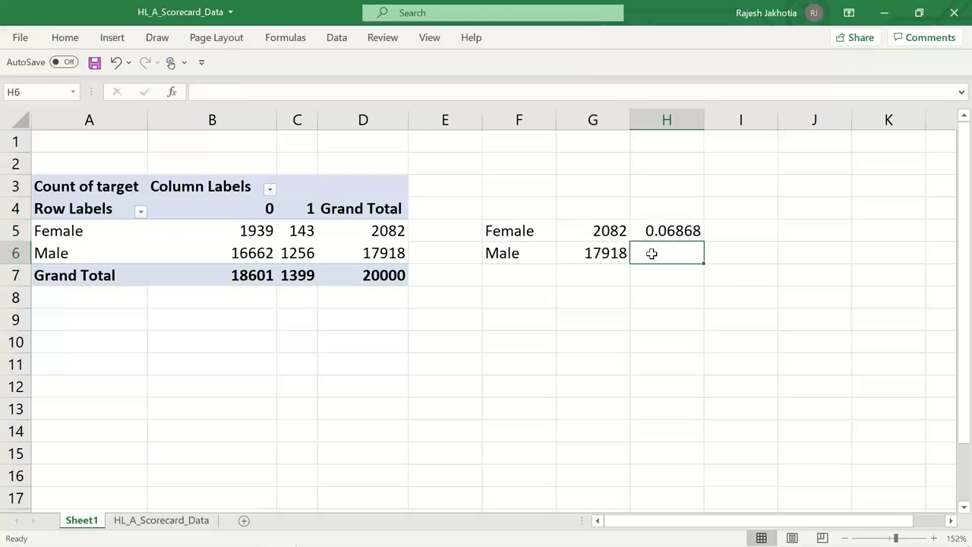
type("=12")
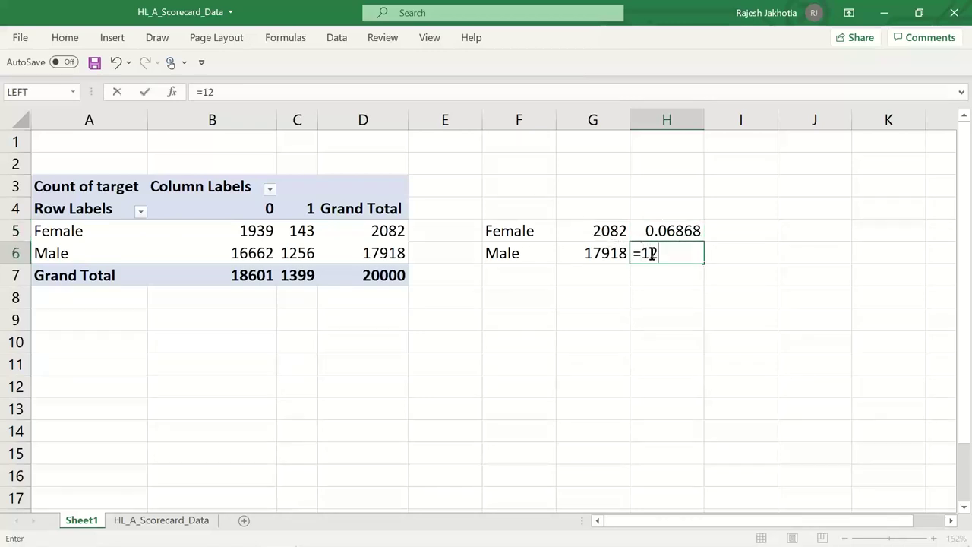
type("56/")
key("Left")
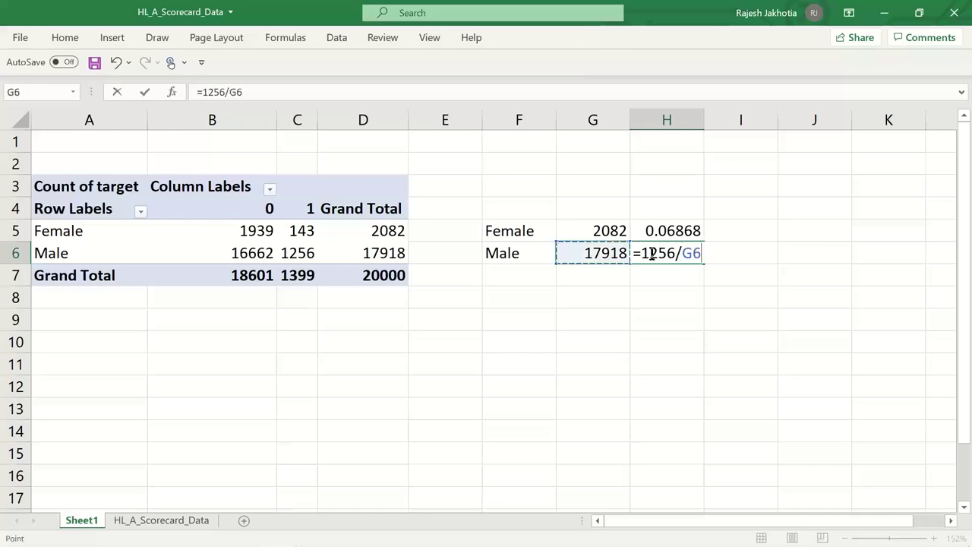
key("Return")
left_click(651, 254)
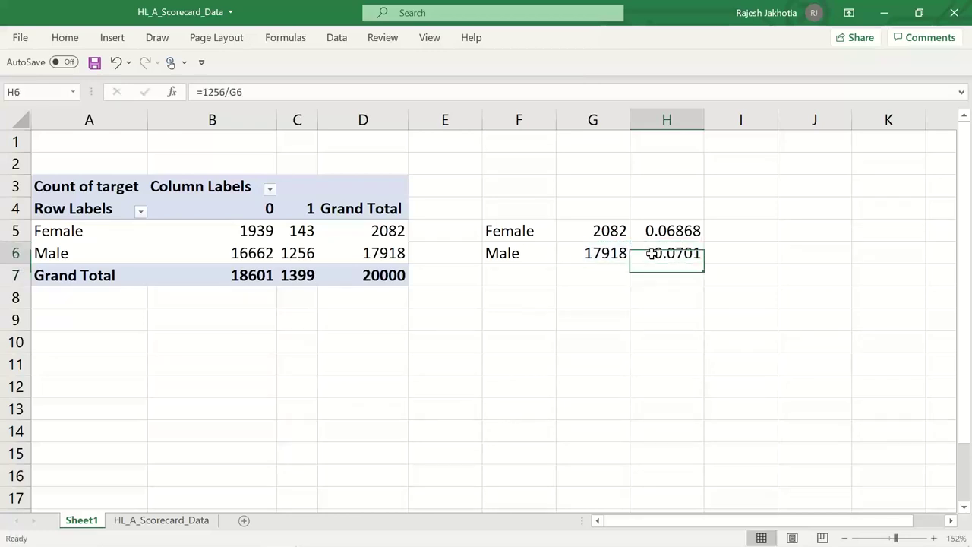
Step: Format the target rates in H5:H6 as percentages with one decimal place
left_click(685, 295)
left_click_drag(676, 231, 661, 259)
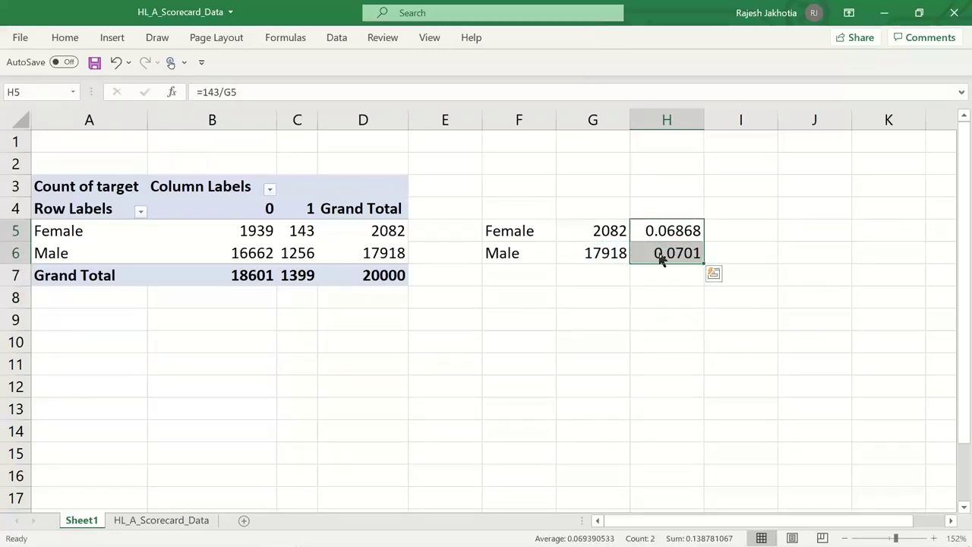
left_click(67, 38)
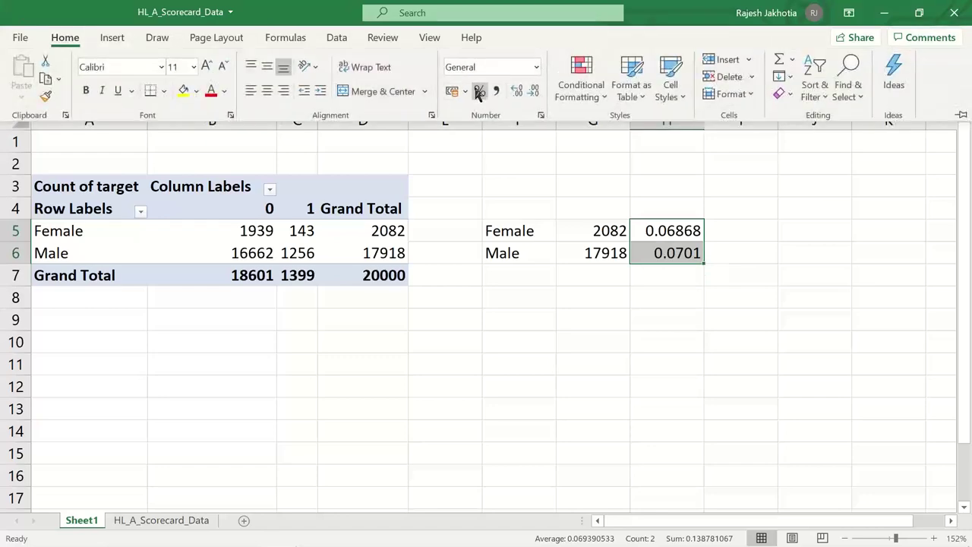
left_click(480, 91)
left_click(516, 91)
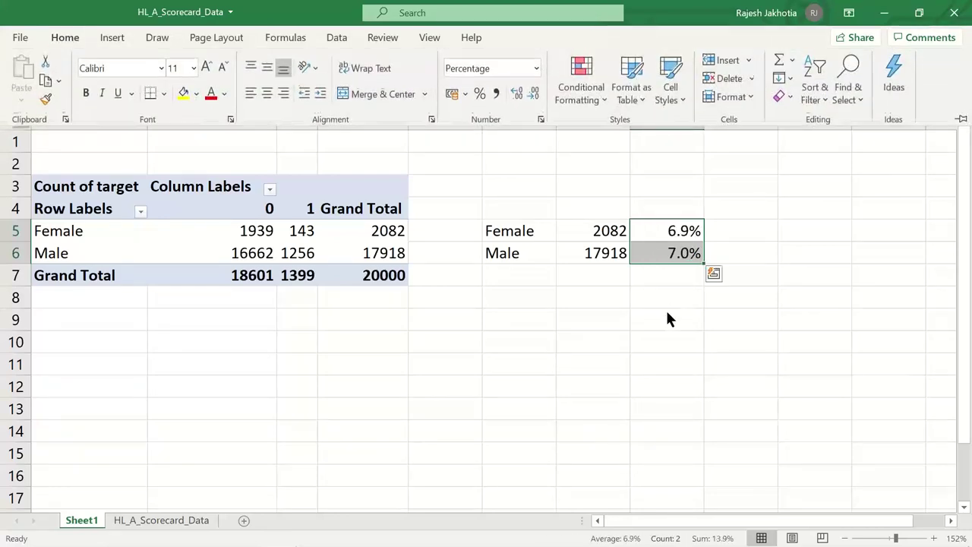
left_click(667, 315)
Step: Review the target column in the HL_A_Scorecard_Data sheet and compare it with the Female and Male rates on Sheet1
left_click(175, 520)
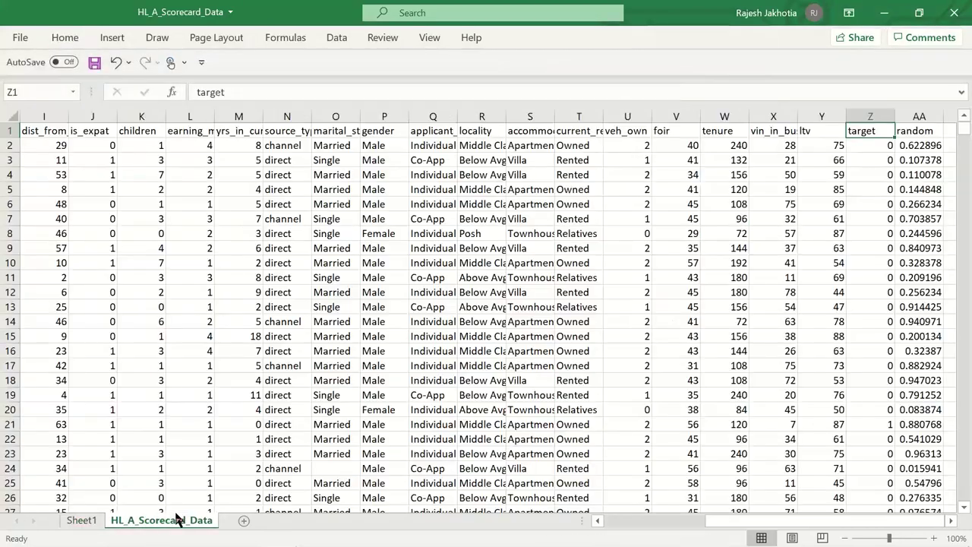
left_click(876, 148)
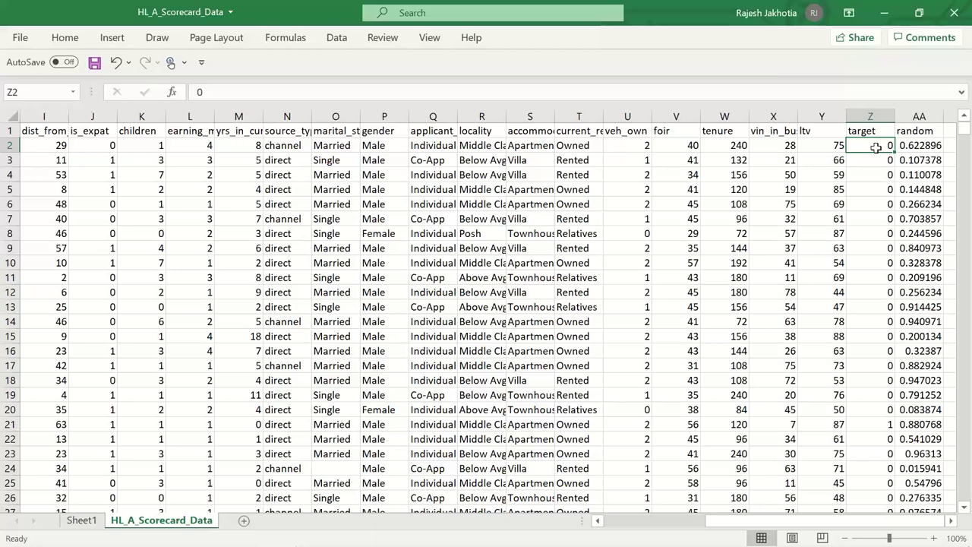
left_click(81, 521)
left_click(667, 231)
left_click(684, 252)
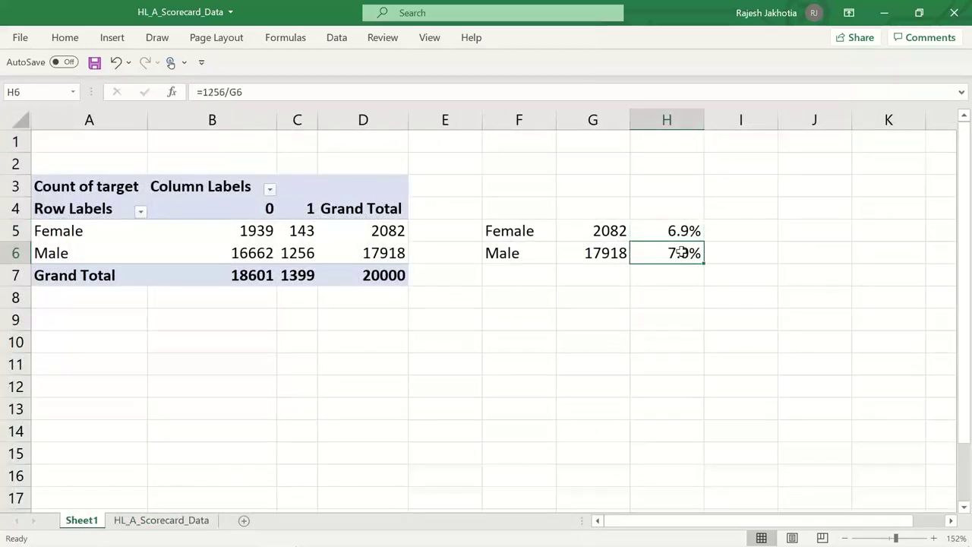
Step: Add the heading Gender in F4 above the Female and Male labels
left_click(528, 205)
type("G")
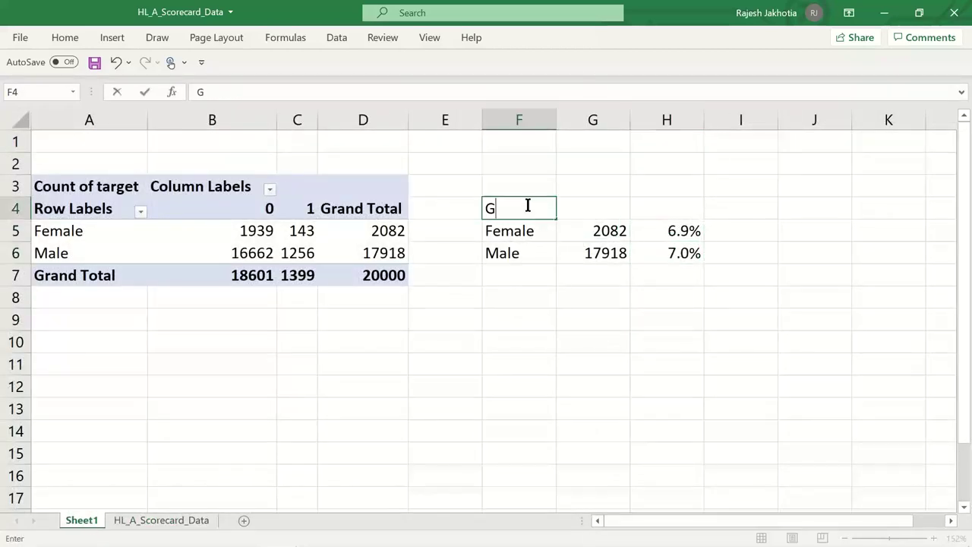
type("ender")
key("Tab")
Step: Add the heading Probability in H4 above the target rates and fit the column width to it
key("Tab")
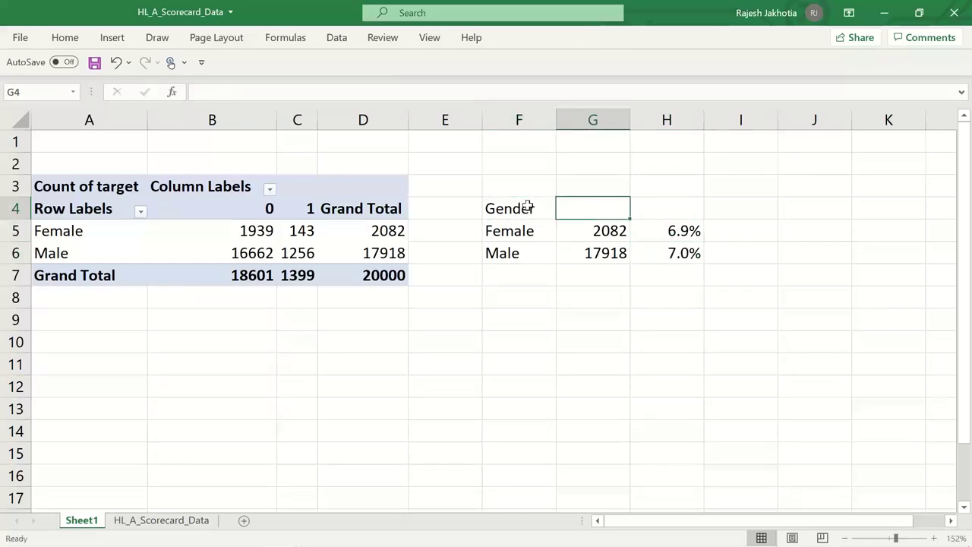
type("Tar")
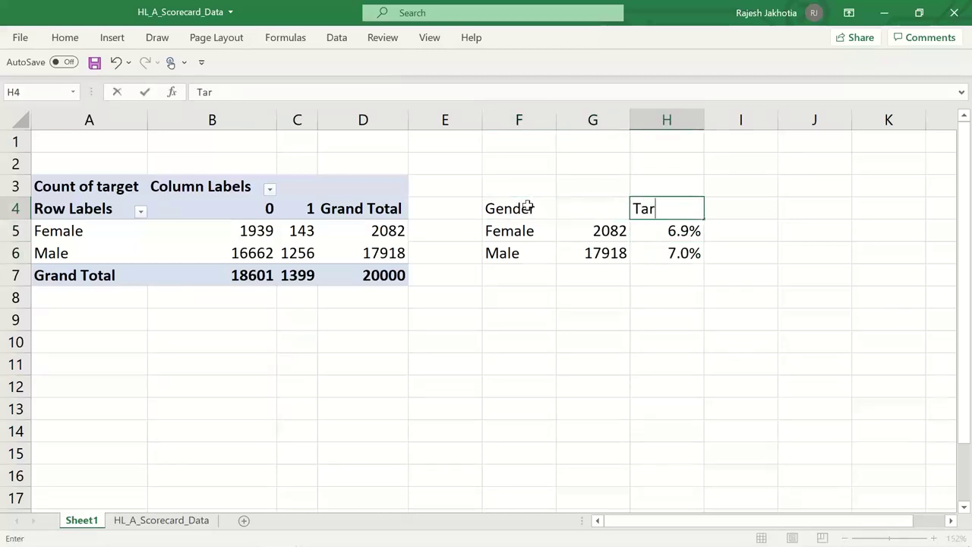
type("get")
key("BackSpace")
key("BackSpace")
key("BackSpace")
key("BackSpace")
type("Probabil")
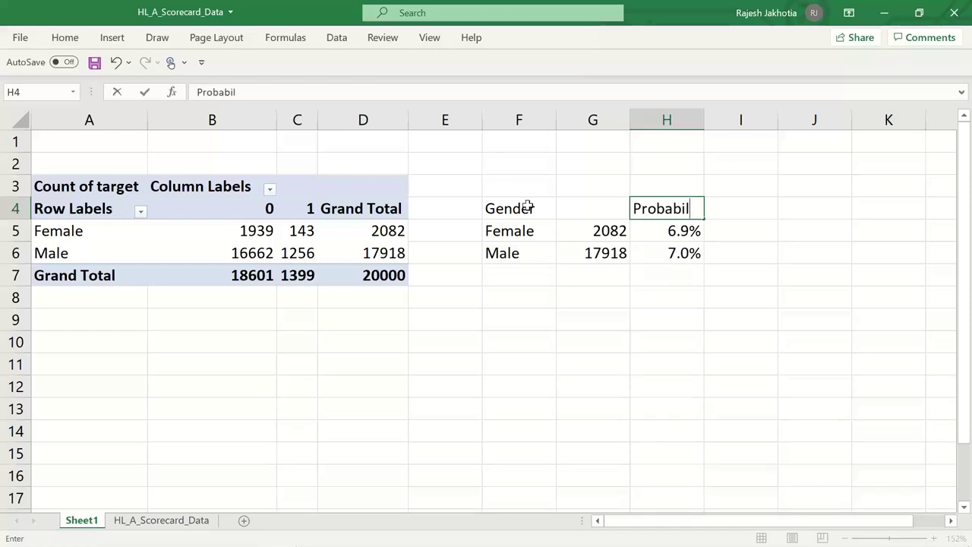
type("ity")
key("Return")
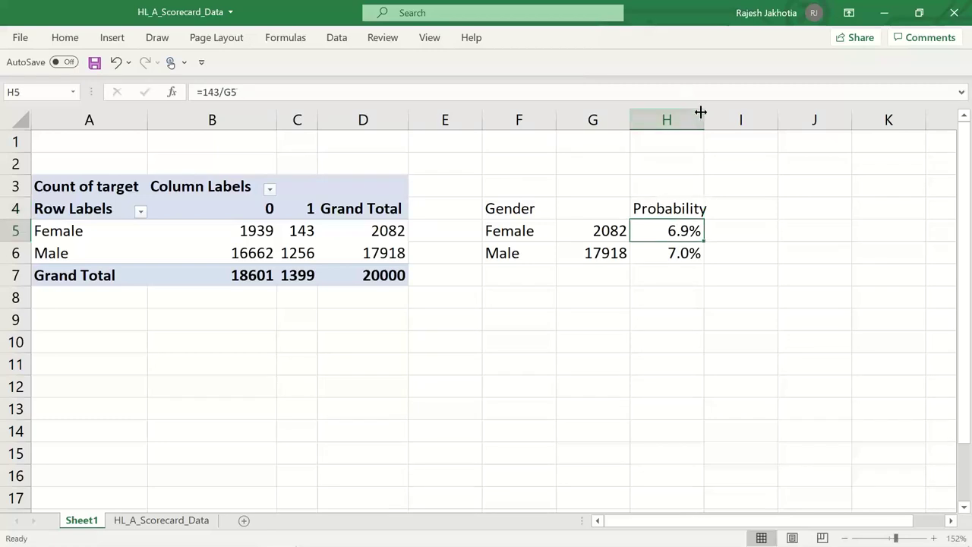
double_click(701, 112)
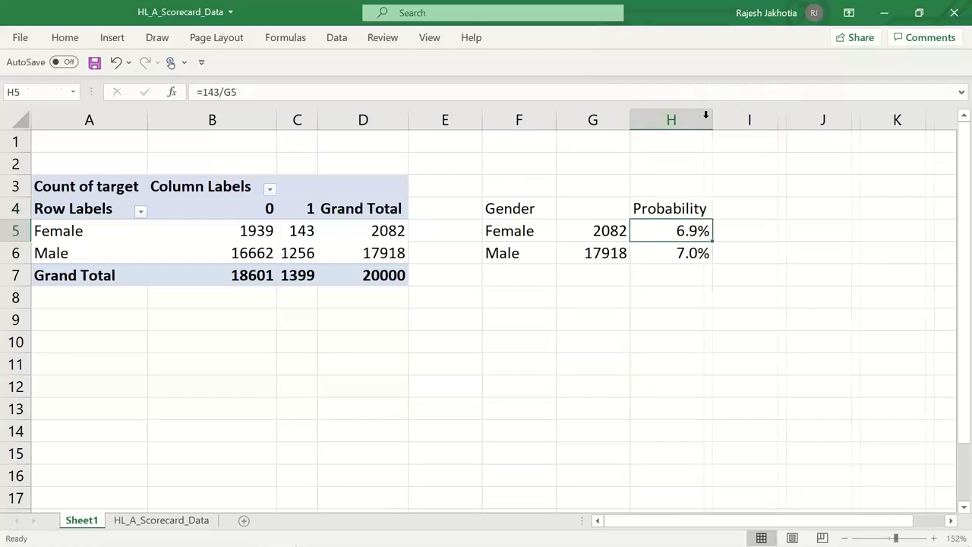
Step: Replace the Female label in F5 with 0 and the Male label in F6 with 1
left_click(528, 208)
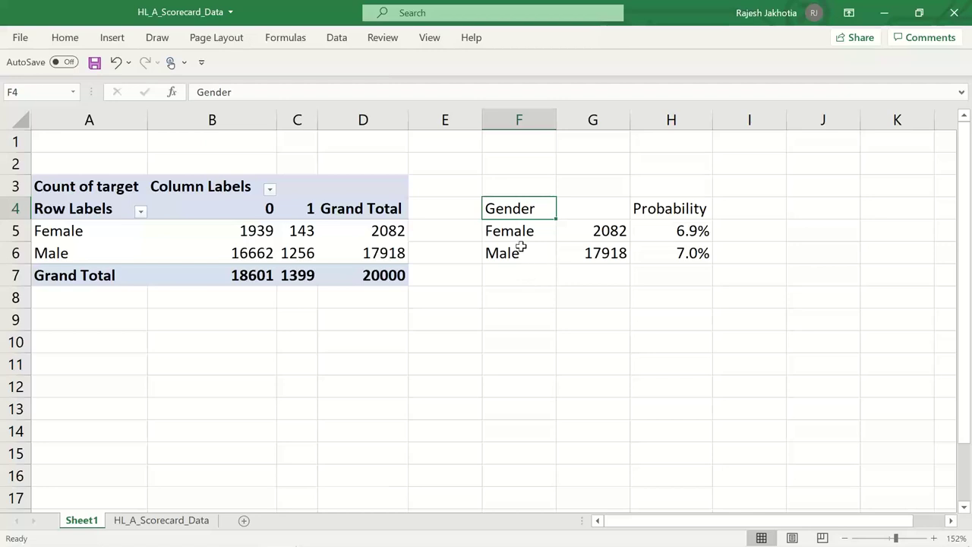
left_click(520, 237)
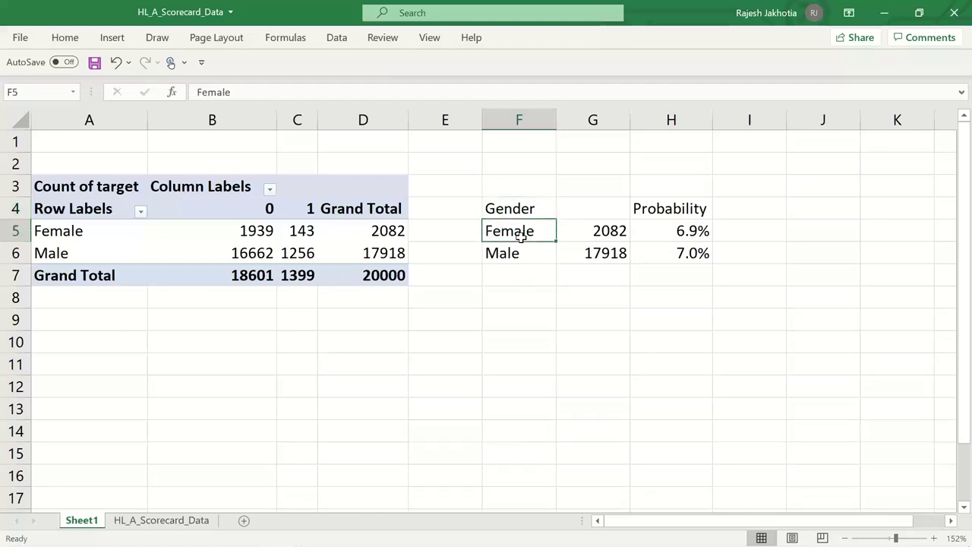
type("0")
key("Return")
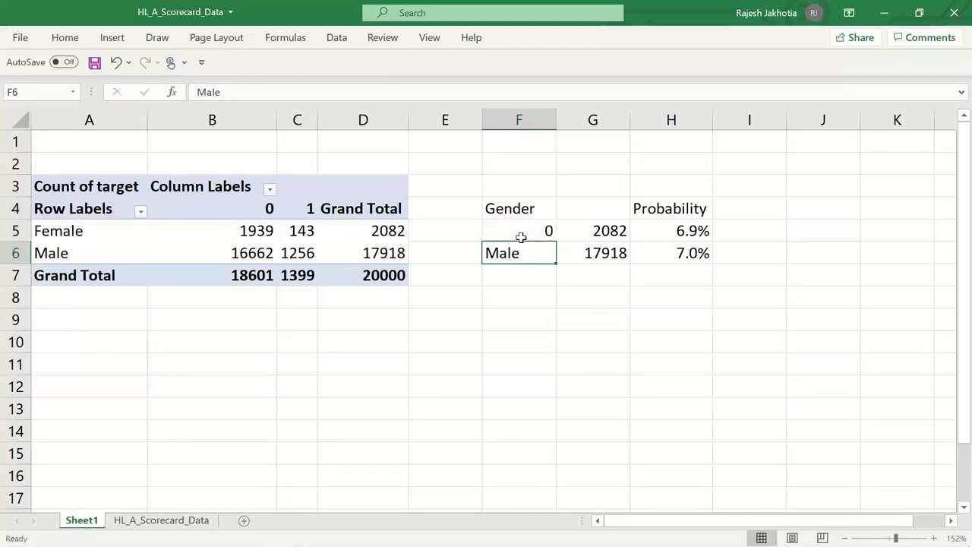
type("1")
key("Return")
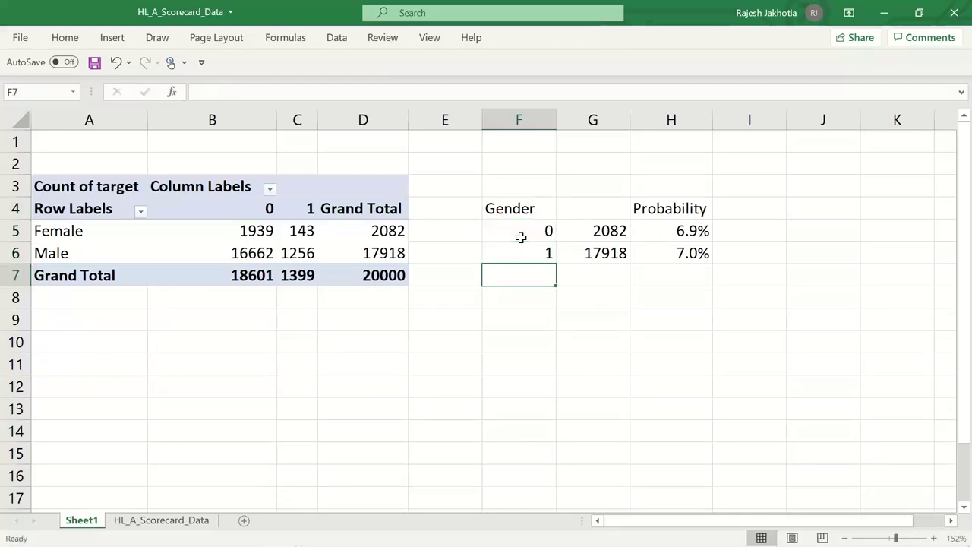
Step: Insert a scatter chart from the Gender values in F4:F6 and the Probability values in H4:H6
left_click_drag(521, 209, 533, 247)
left_click_drag(666, 215, 650, 242)
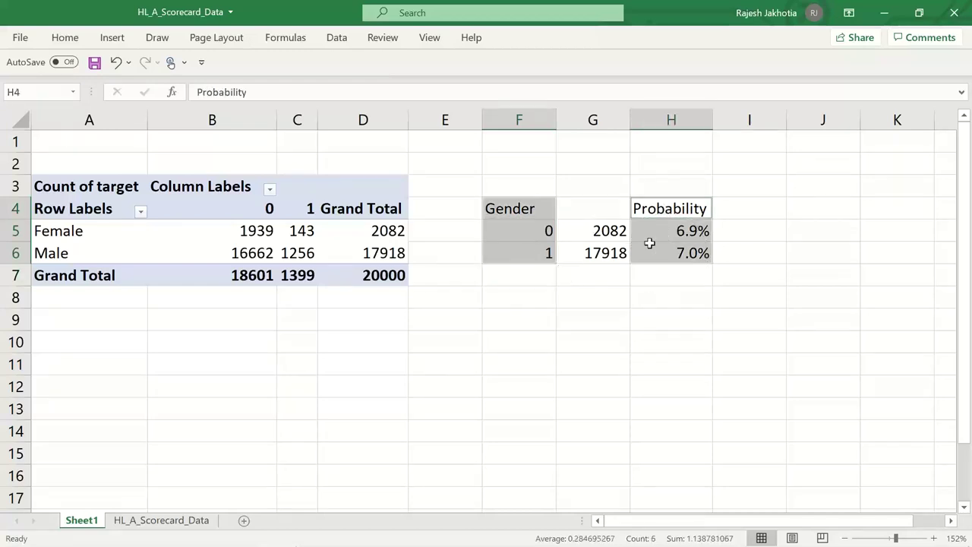
left_click(112, 38)
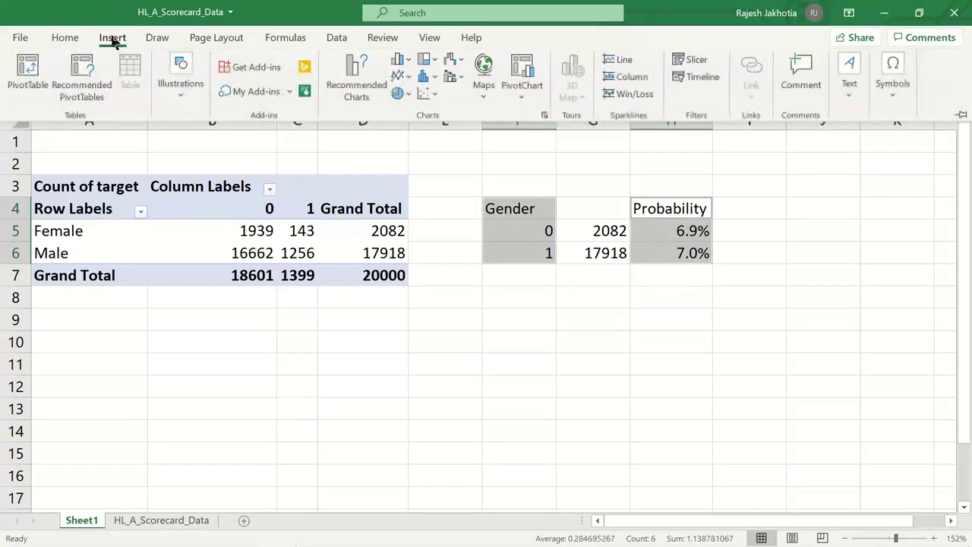
left_click(425, 93)
left_click(433, 150)
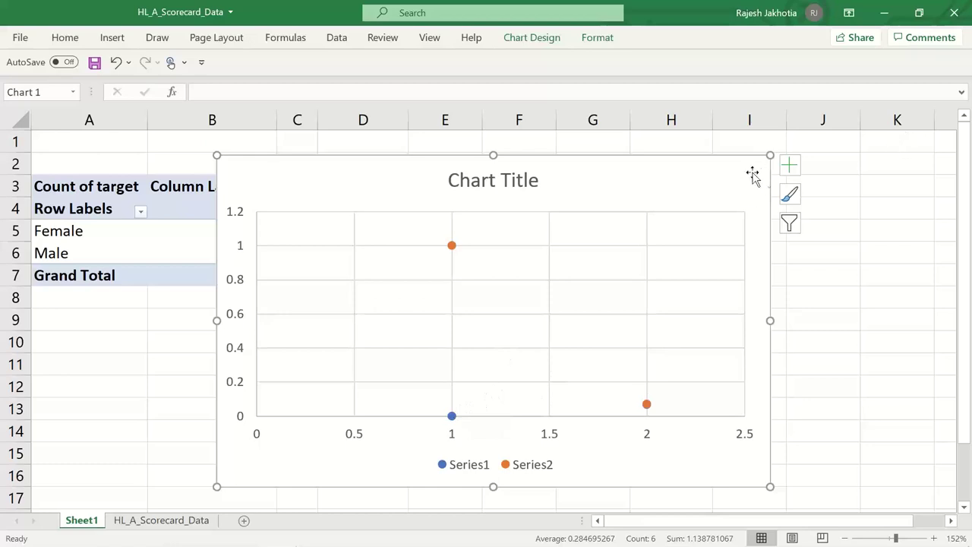
Step: Shift the scatter chart aside and delete Series1 from it
left_click_drag(729, 176, 638, 184)
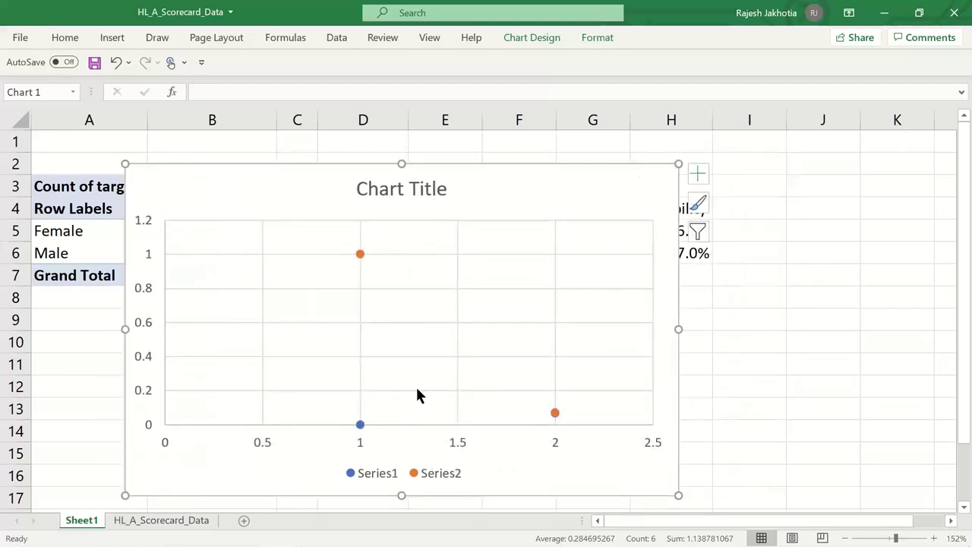
left_click(370, 472)
left_click(360, 426)
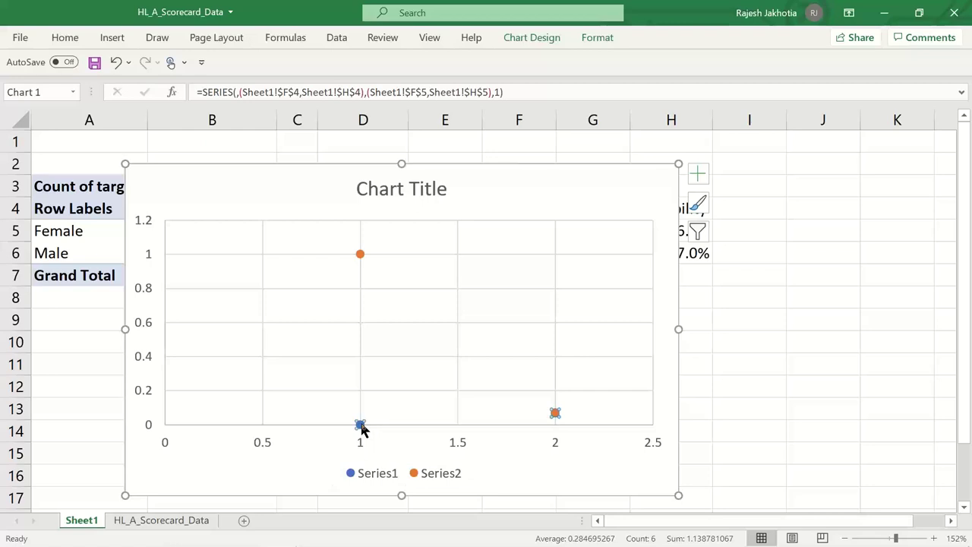
key("Delete")
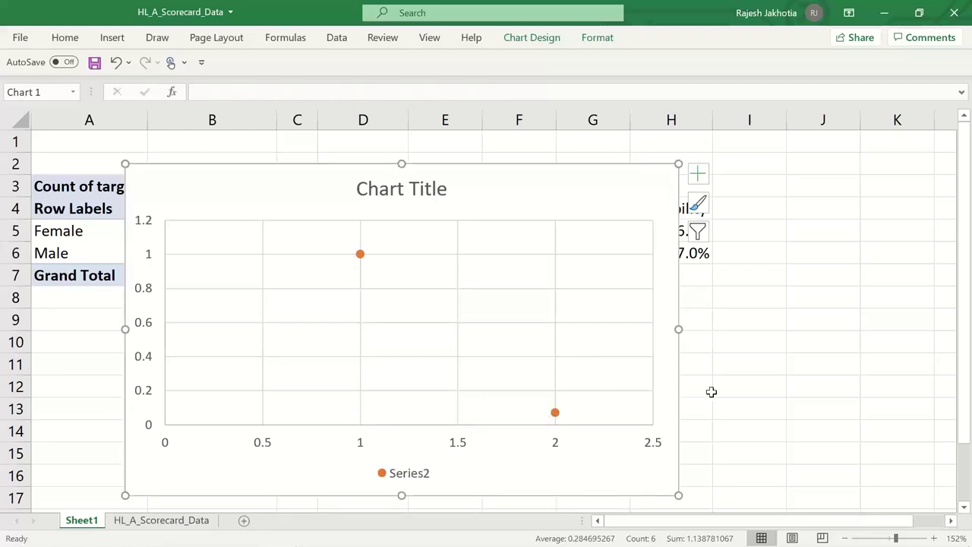
Step: Remove the scatter chart from Sheet1
left_click_drag(447, 178, 267, 308)
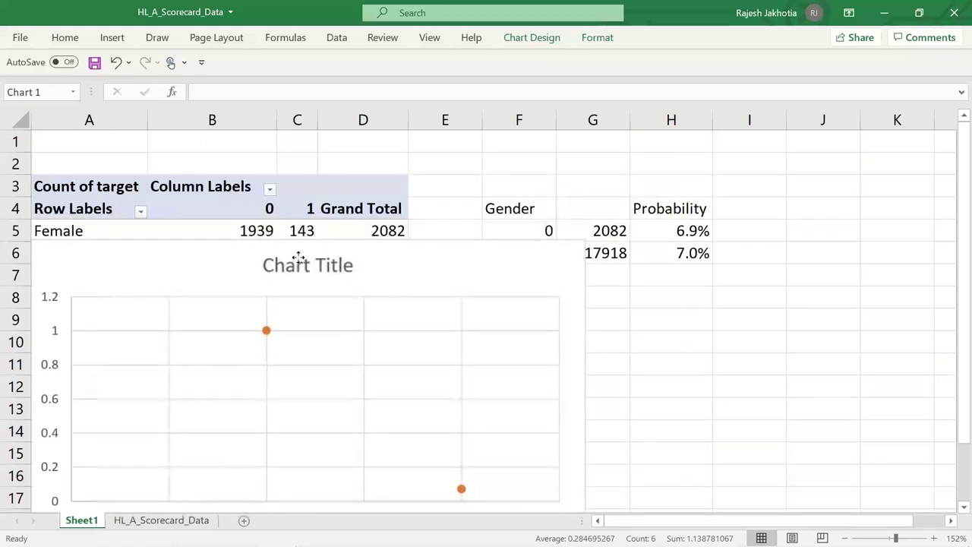
key("Delete")
left_click(561, 276)
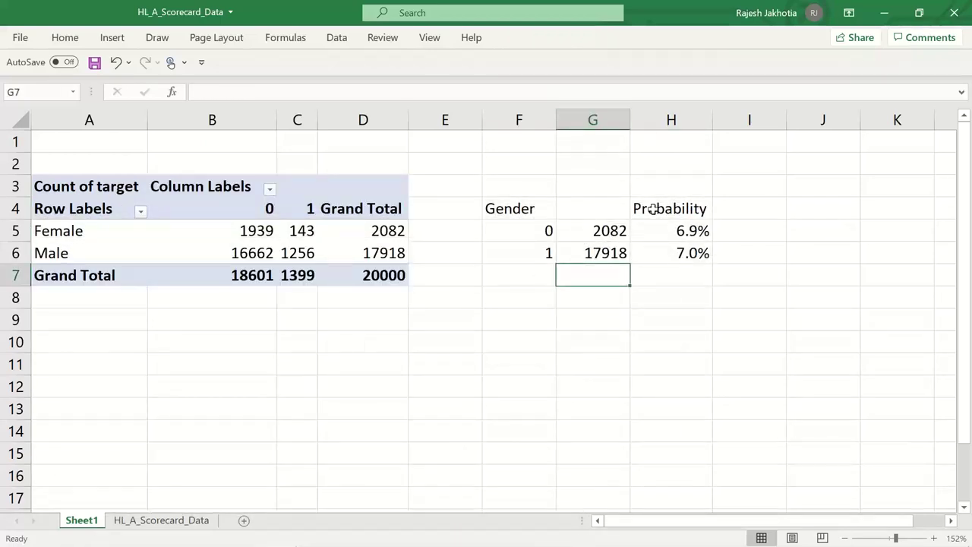
Step: Move the total counts from G4:G6 to I4:I6
left_click_drag(610, 214, 606, 249)
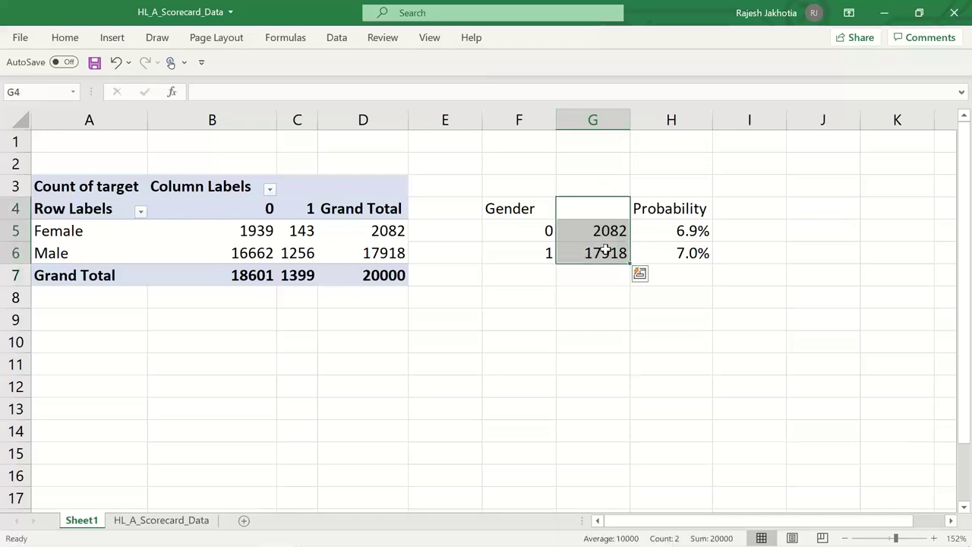
key("ctrl+x")
left_click(749, 208)
key("ctrl+v")
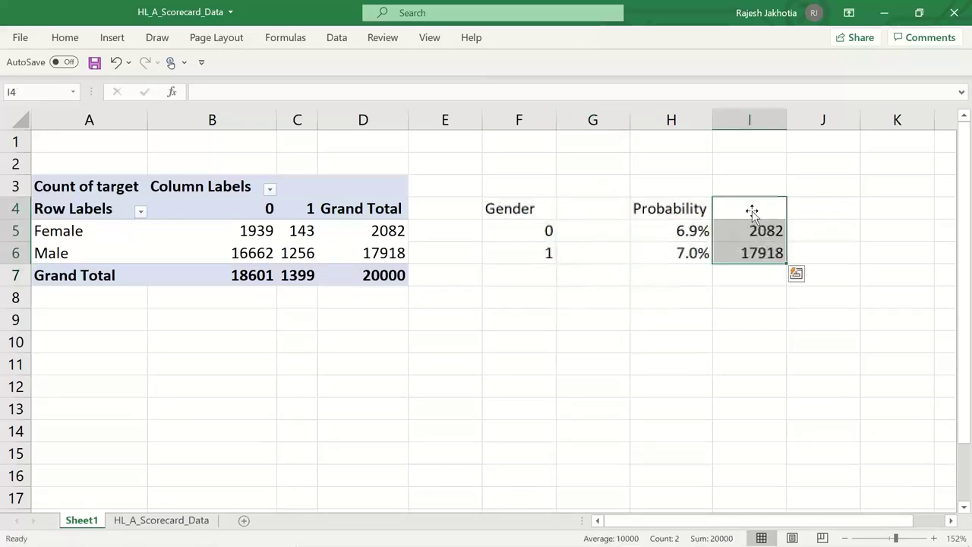
Step: Move the Probability column from H4:H6 to G4:G6, directly beside the Gender column
left_click_drag(685, 217, 682, 251)
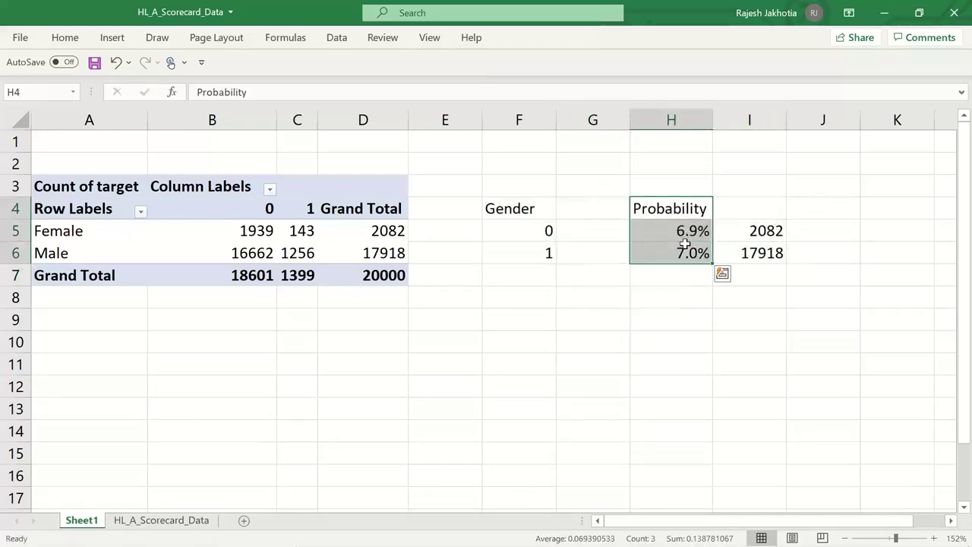
key("ctrl+x")
key("Left")
key("ctrl+v")
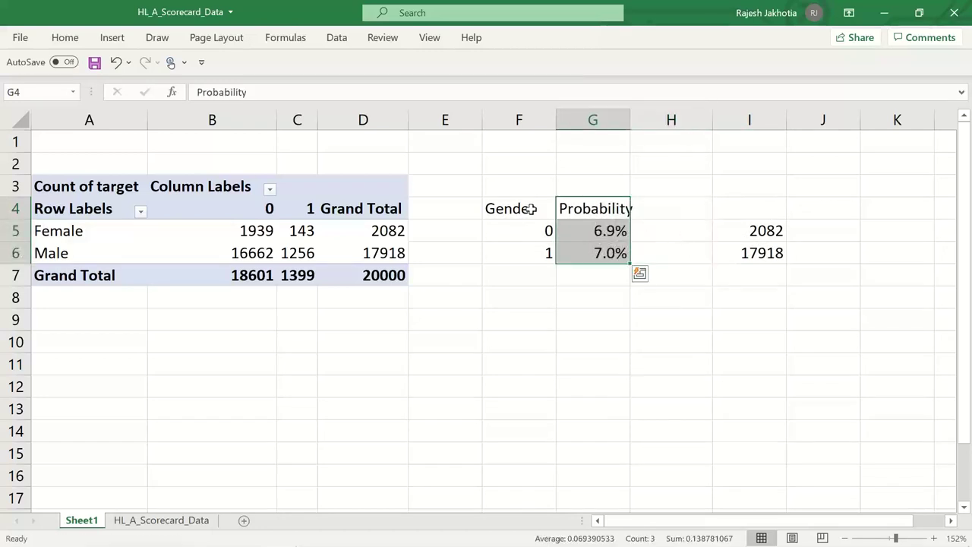
Step: Insert a scatter chart from the adjacent Gender and Probability columns in F4:G6
left_click_drag(530, 208, 600, 256)
left_click(111, 37)
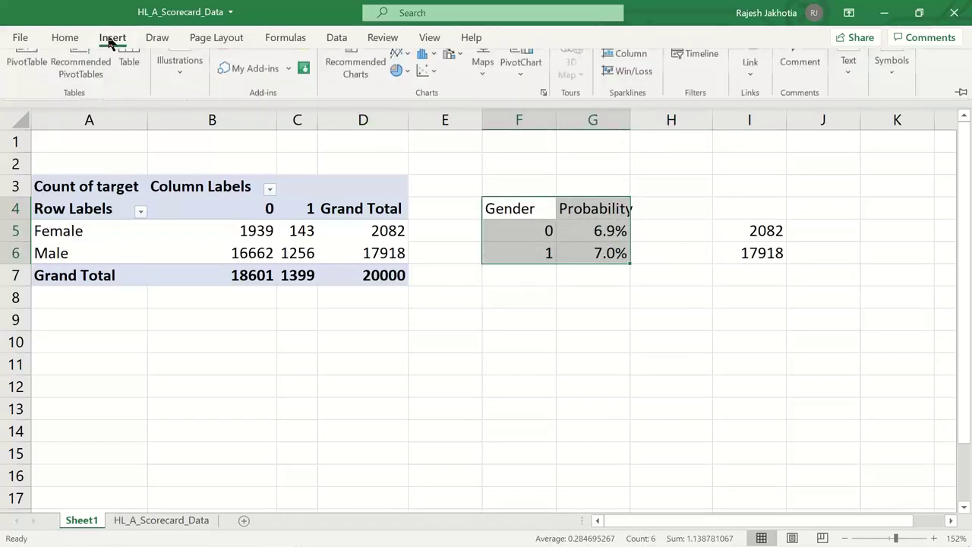
left_click(397, 93)
left_click(438, 144)
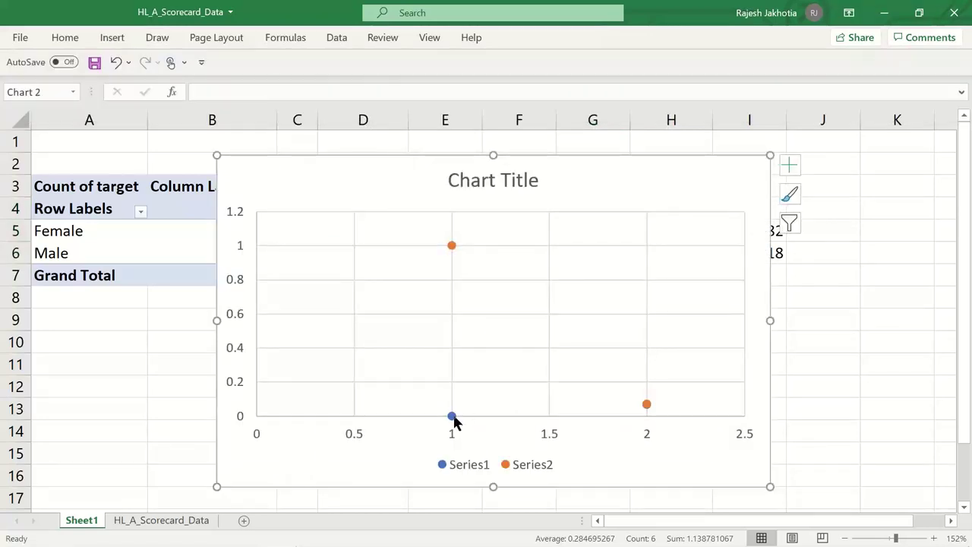
mouse_move(454, 419)
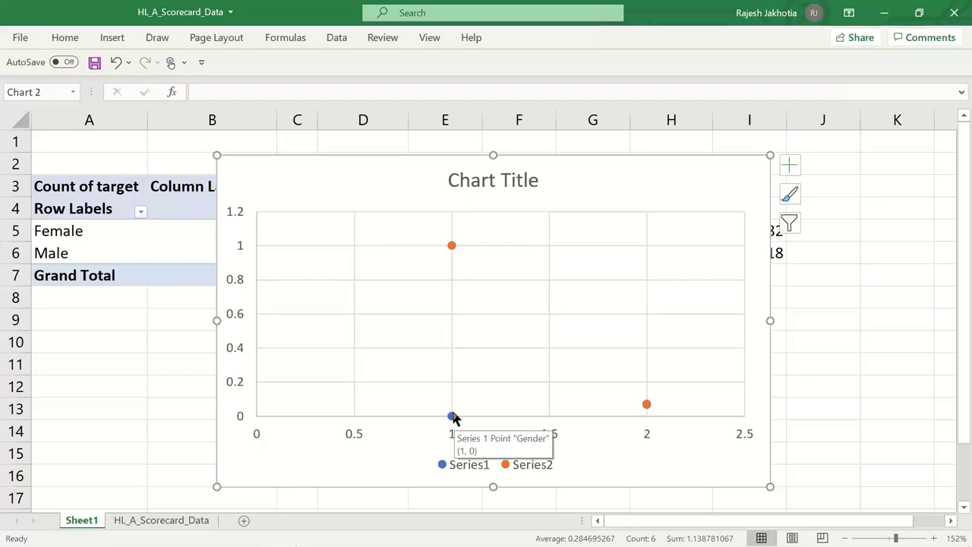
Step: Remove the scatter chart covering the data on Sheet1 and select the Gender and Probability table in F4:G6
left_click(452, 416)
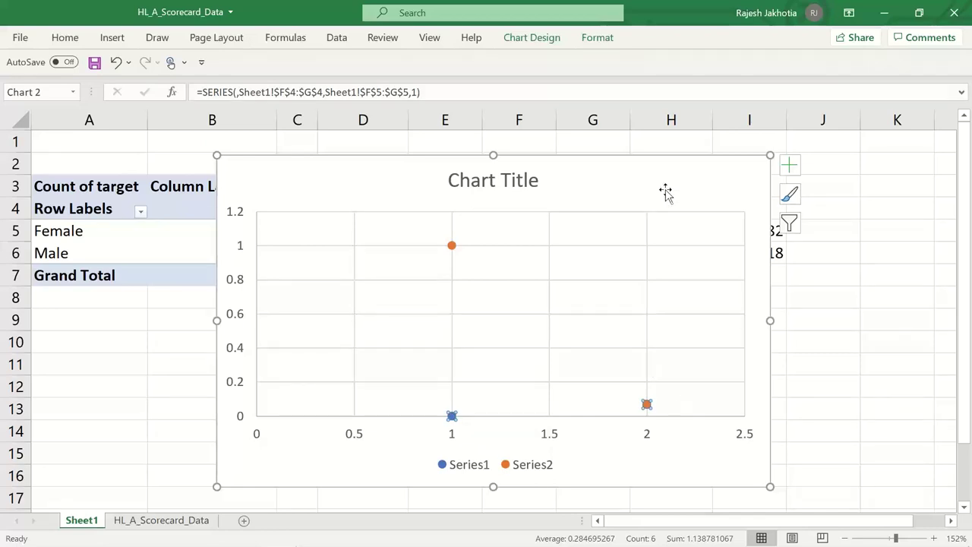
left_click_drag(665, 192, 597, 319)
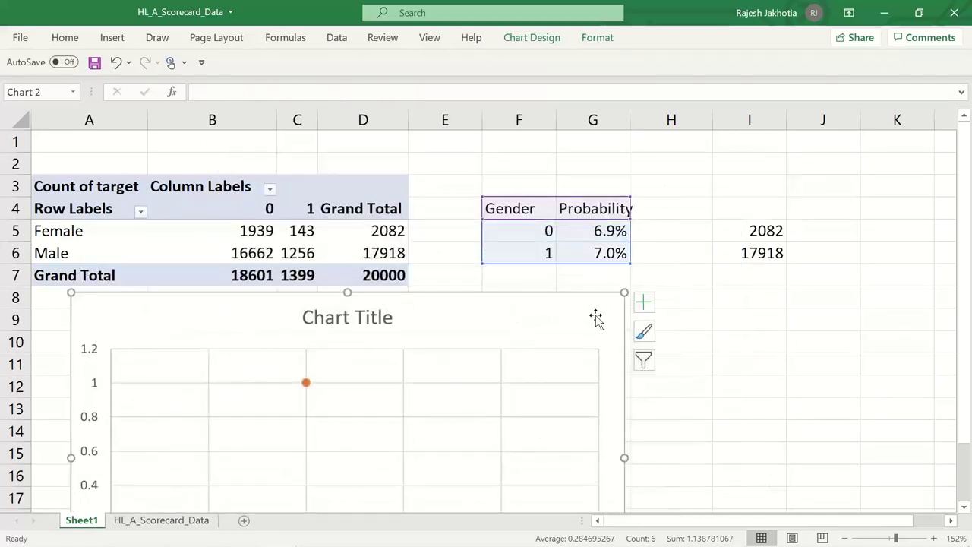
key("Delete")
left_click_drag(586, 276, 564, 296)
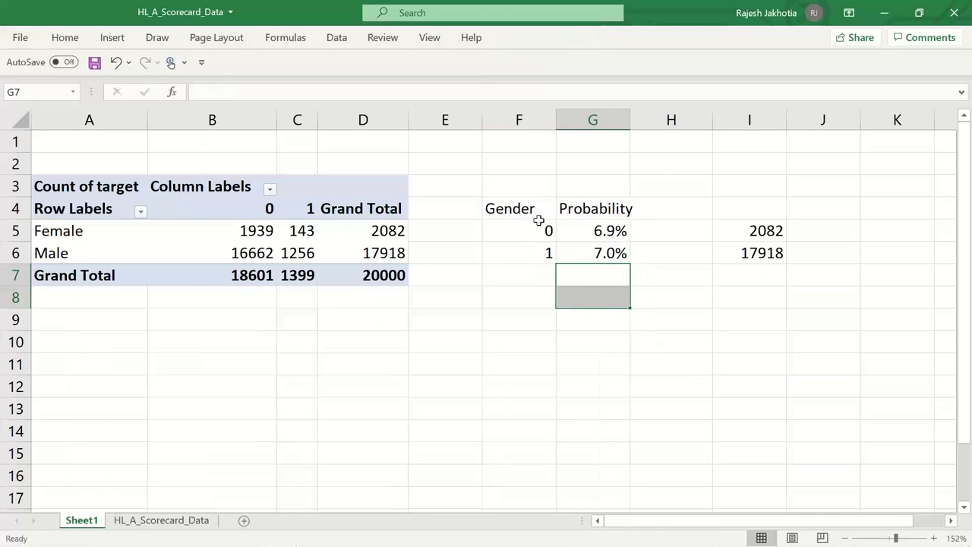
left_click_drag(534, 215, 593, 243)
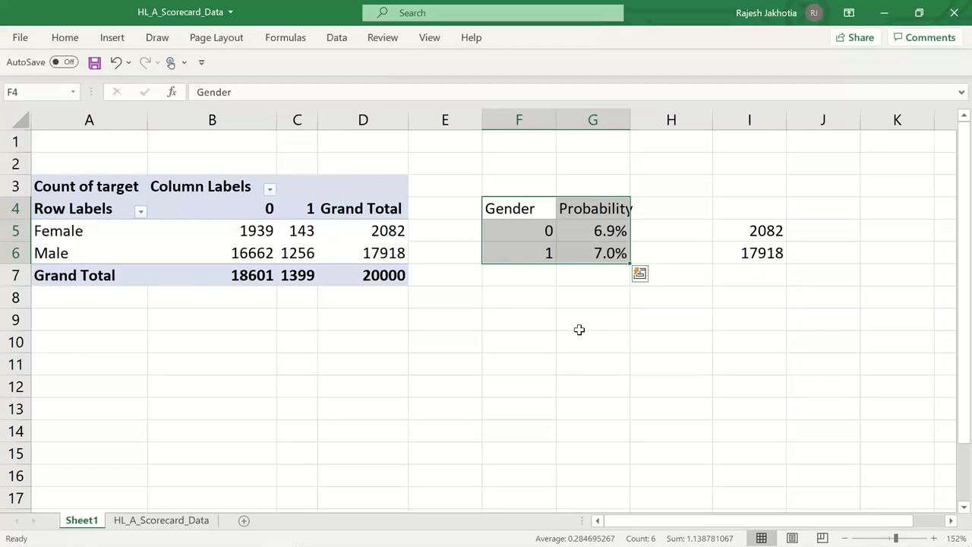
Step: Enter the linear model text "Probability = Intercept + Beta * Gender" in cell F9
left_click(517, 320)
type("Pr")
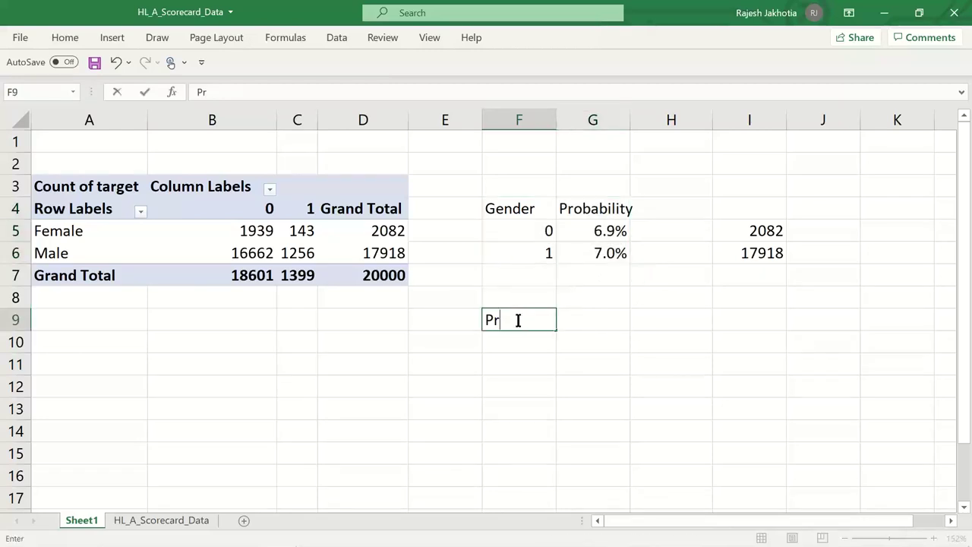
type("obability -")
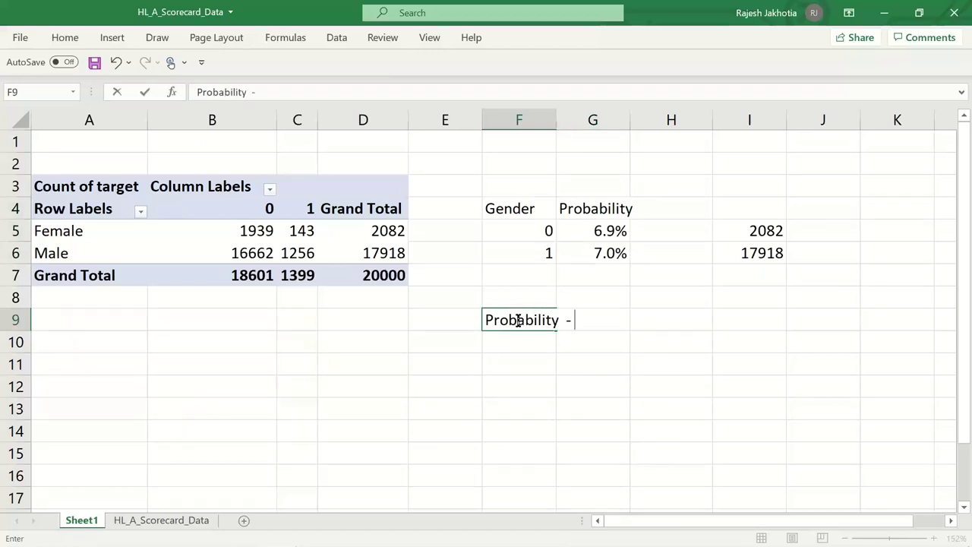
key("BackSpace")
key("BackSpace")
type("= Intercept +")
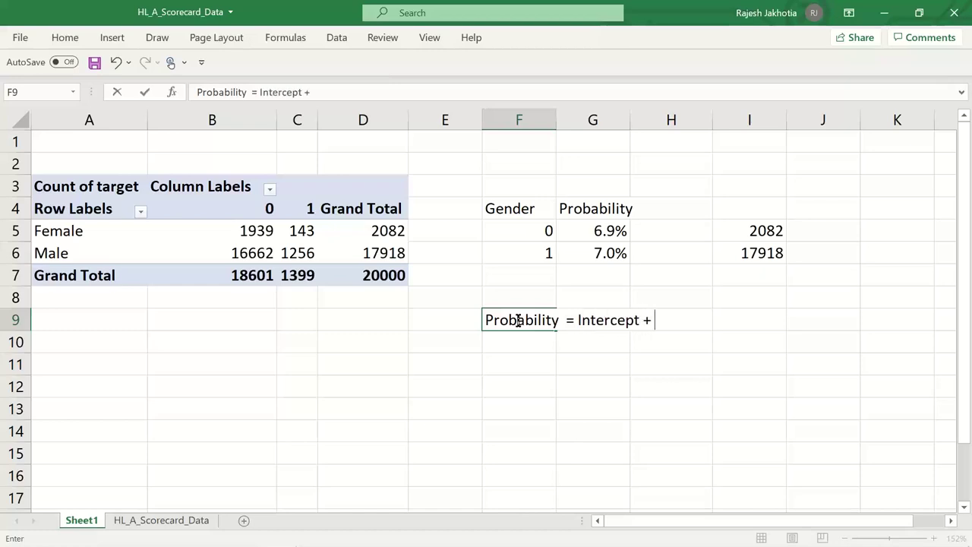
type(" Beta * Gender")
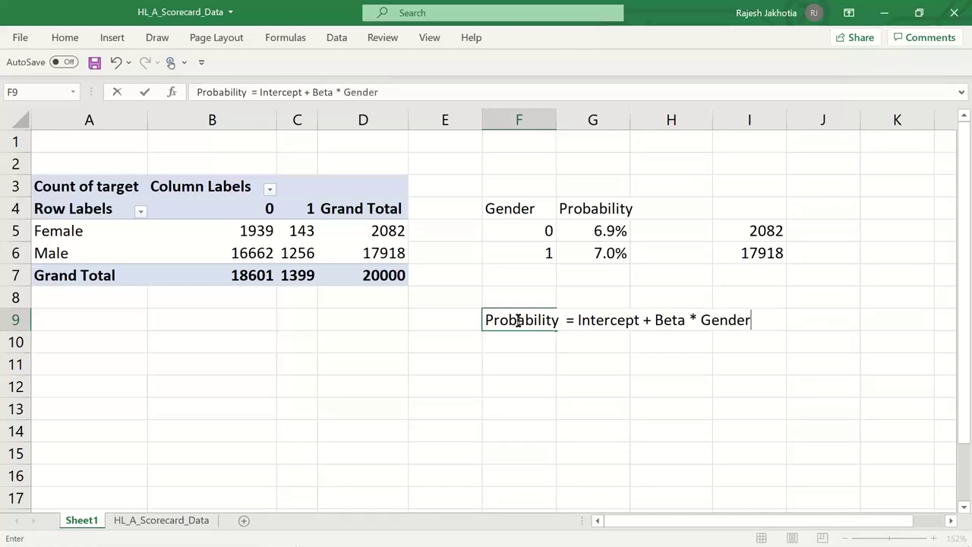
key("Return")
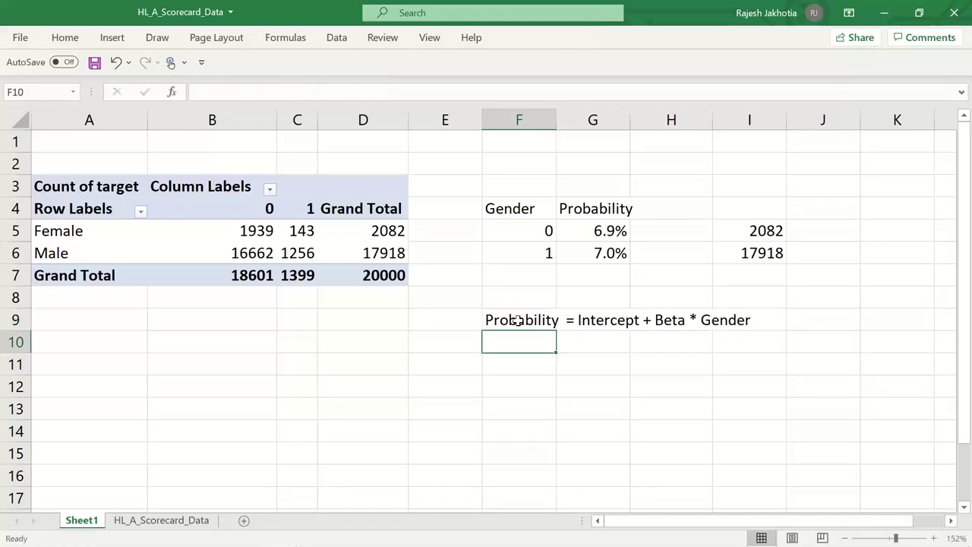
Step: Enter the logit equation text "ln (p/(1-p)) = I + Beta * Gender" in cell F11
left_click(516, 320)
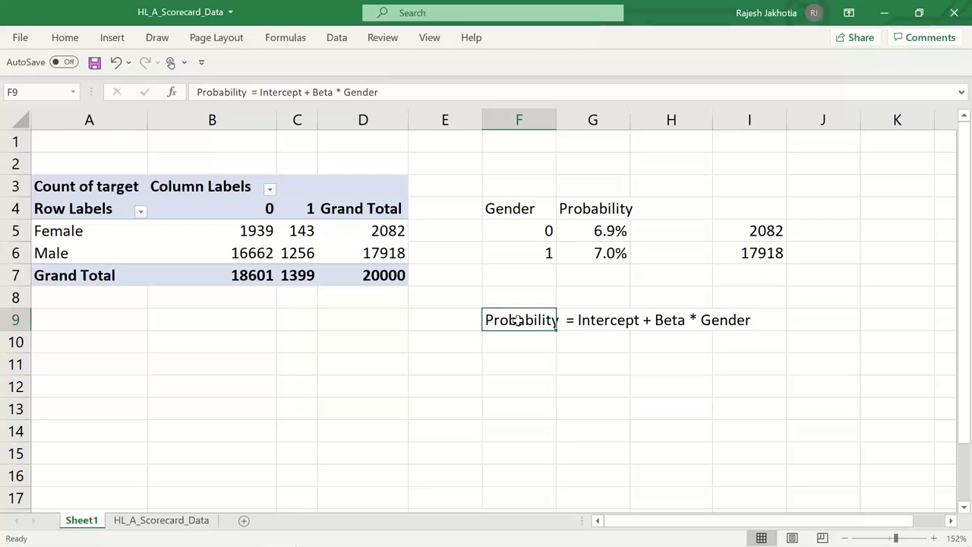
key("Return")
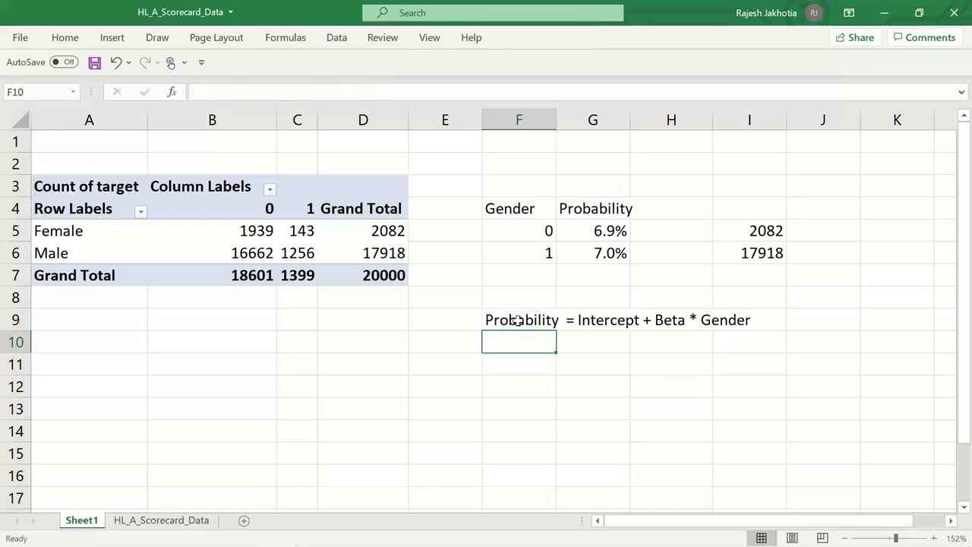
key("Return")
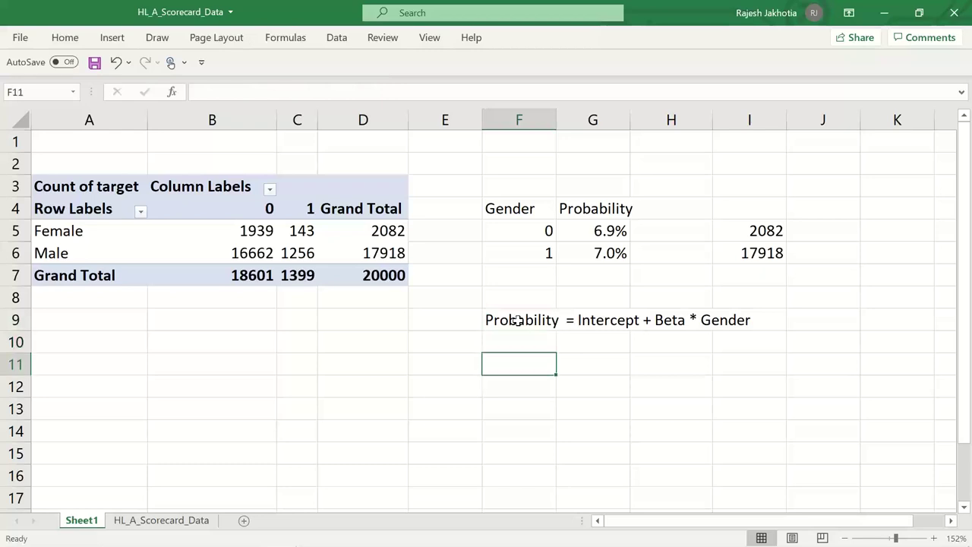
type("ln ")
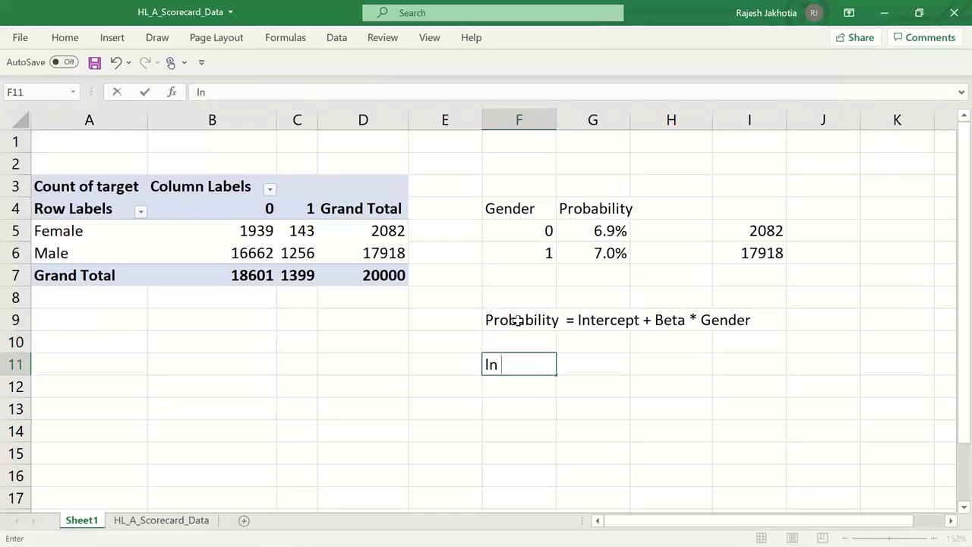
type("(p/(1-p")
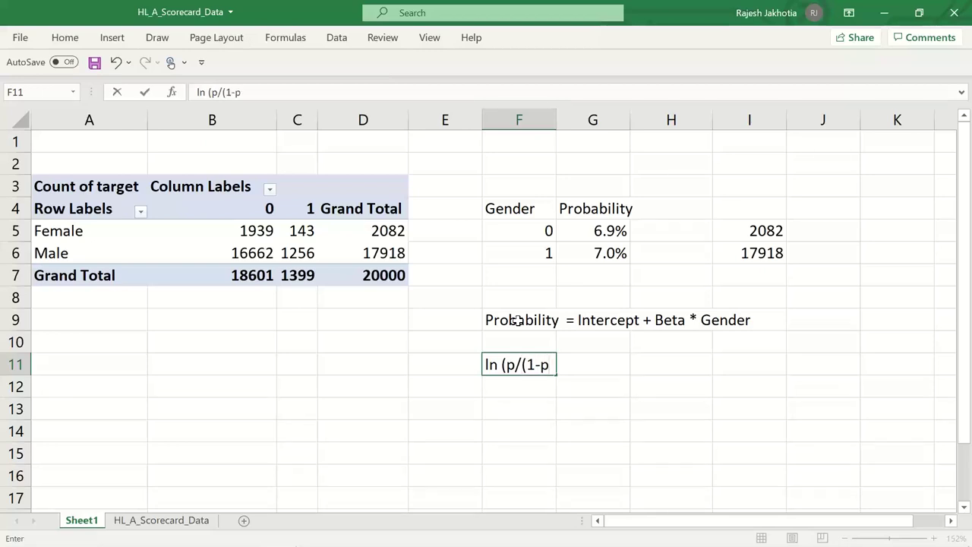
type(")) = l + Beta ")
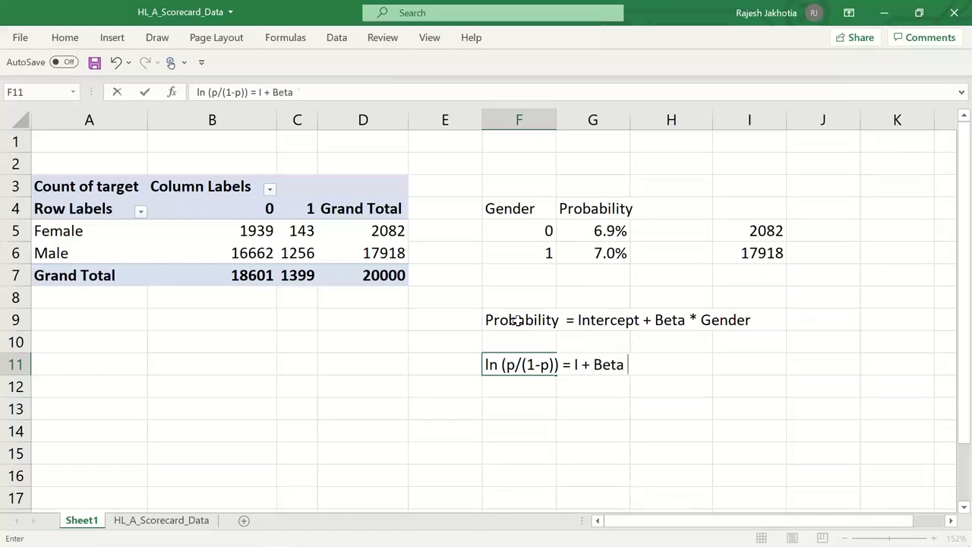
type("* Gender")
key("Return")
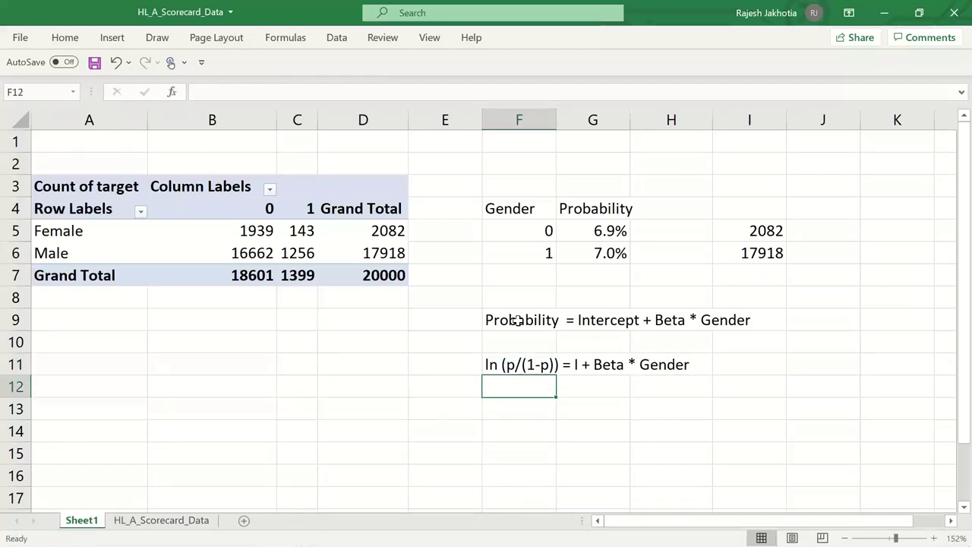
Step: Switch to the sigmoid function slide, tick the equations ln(p/(1-p)) = z and p = 1/(1 + e^-z), and return to the workbook
key("alt+Tab")
key("alt+Tab")
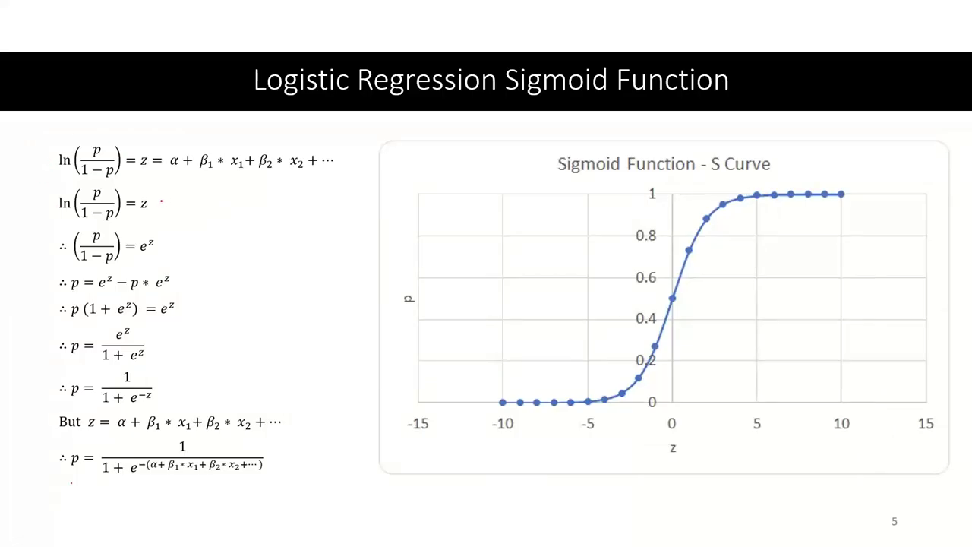
mouse_move(161, 202)
left_mouse_down()
mouse_move(173, 211)
mouse_move(201, 182)
left_mouse_up()
left_click_drag(172, 391, 191, 374)
key("alt+Tab")
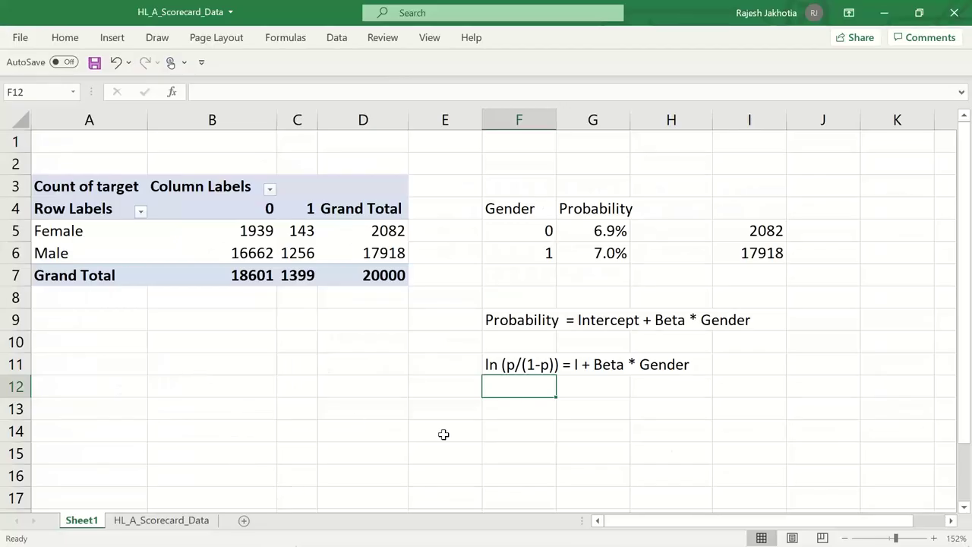
Step: Add the headers z in F13 and P in G13, and enter 0 as the z value in F14
left_click(580, 408)
type("P")
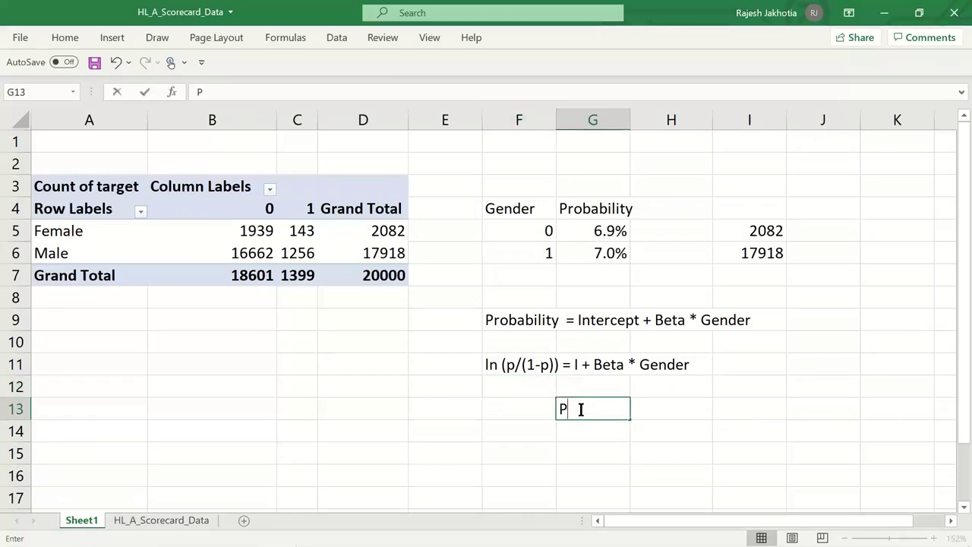
key("Left")
type("z")
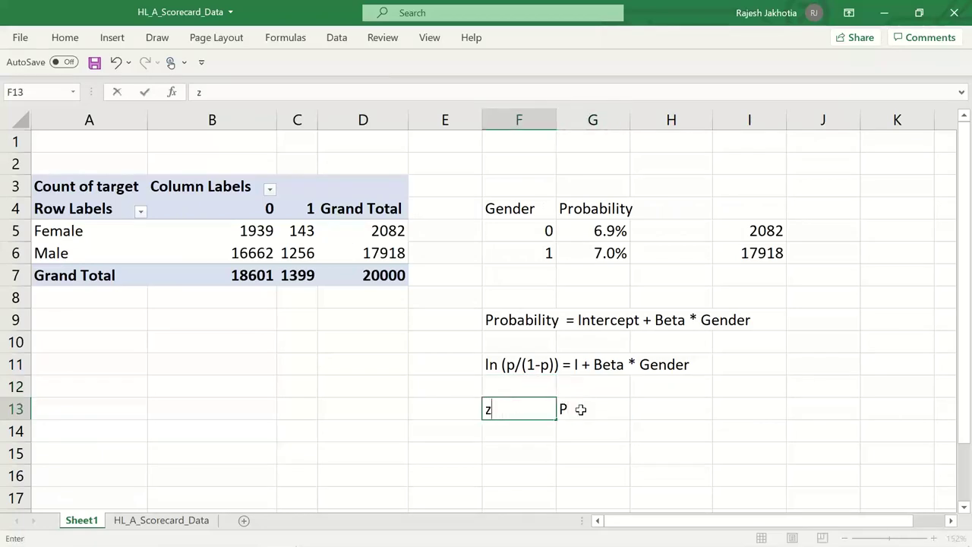
key("Return")
key("Return")
key("Return")
key("Return")
key("Return")
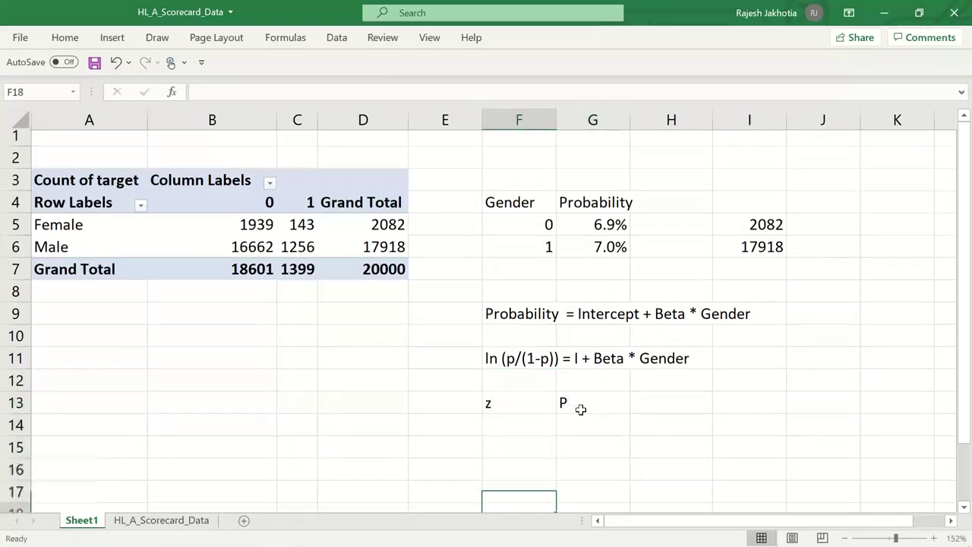
scroll(580, 409, "down", 1)
key("Up")
key("Up")
key("Up")
key("Up")
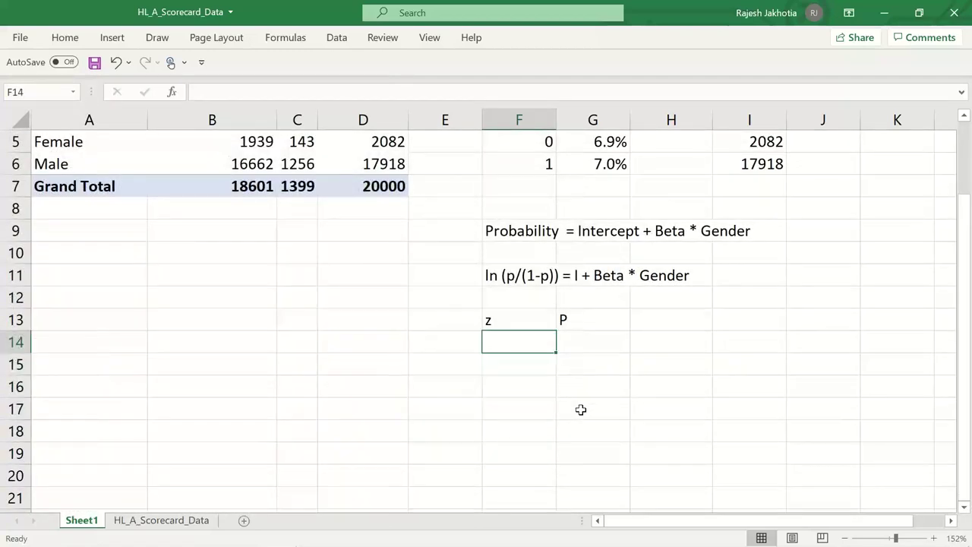
type("0")
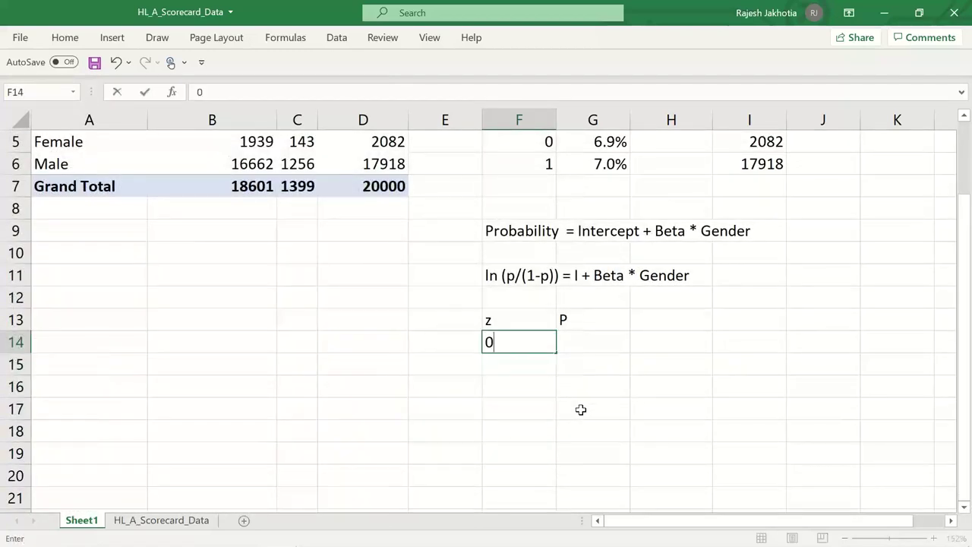
key("Tab")
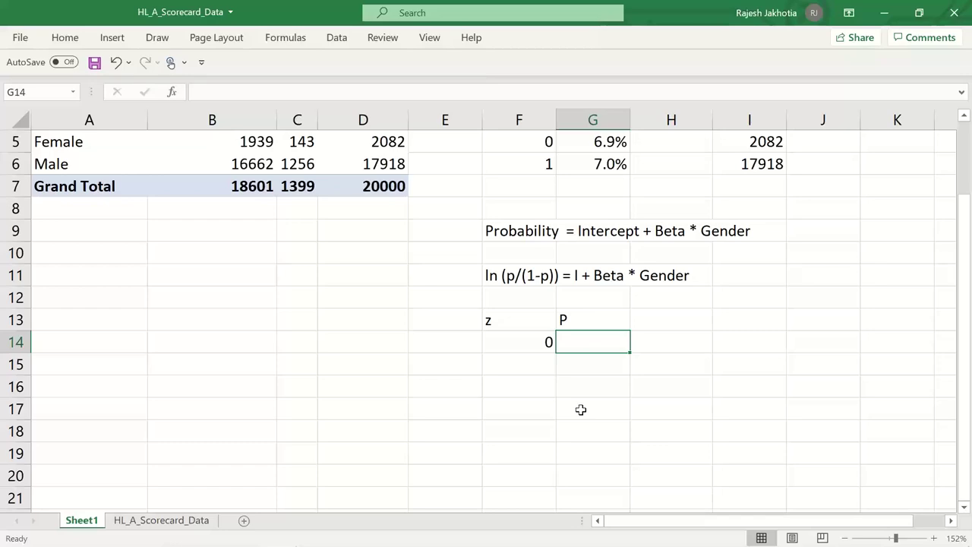
Step: Check the sigmoid equation on the slide and enter it in G14 as =1/(1 + EXP(-F14))
key("alt+Tab")
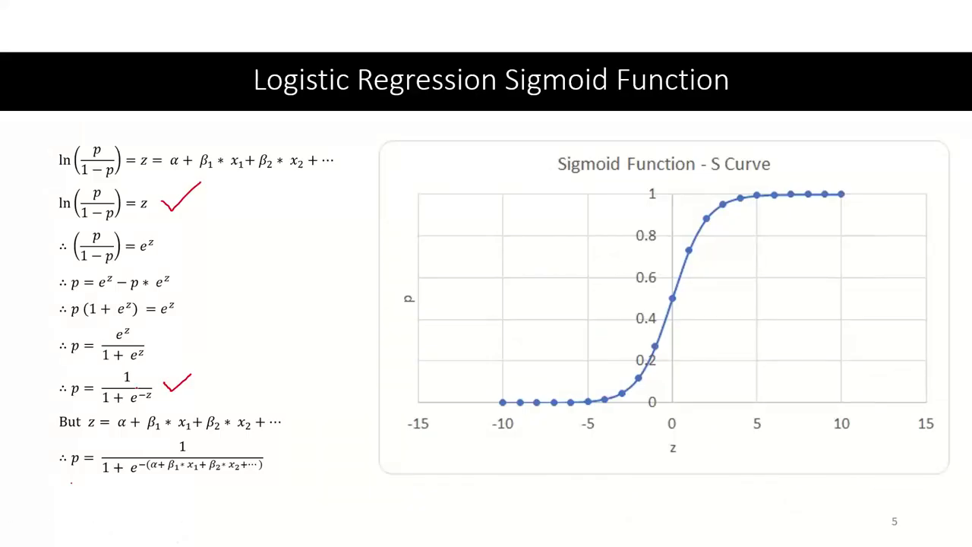
key("alt+Tab")
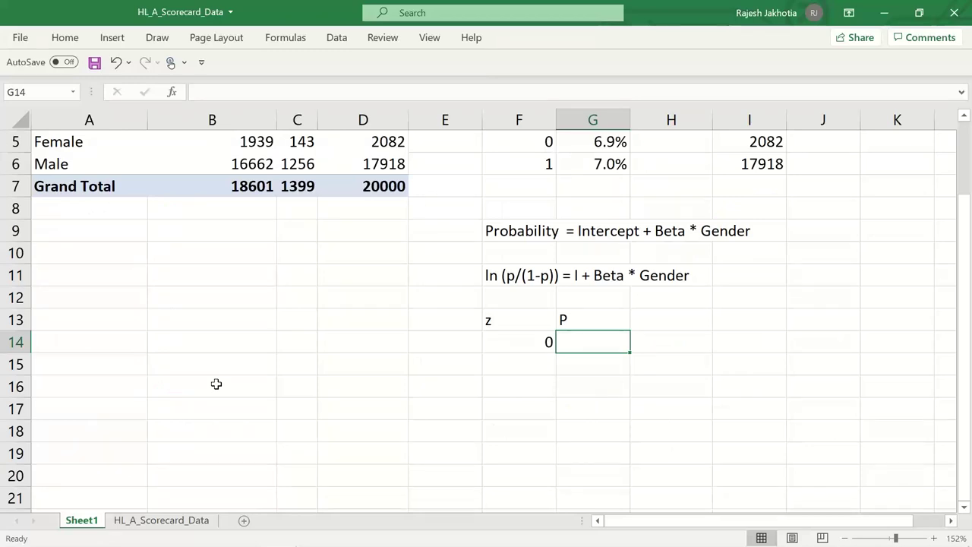
type("=1/")
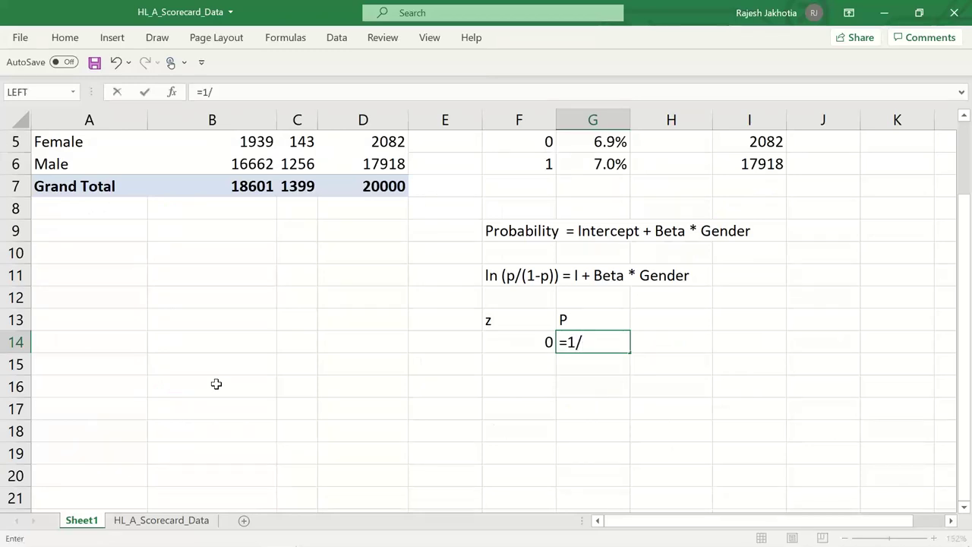
type("(1 + exp(")
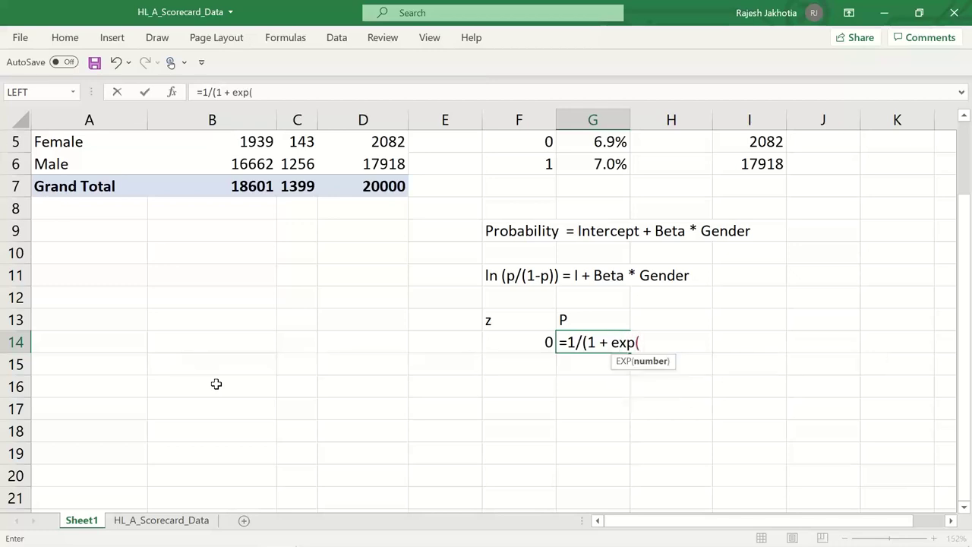
type("-")
key("Left")
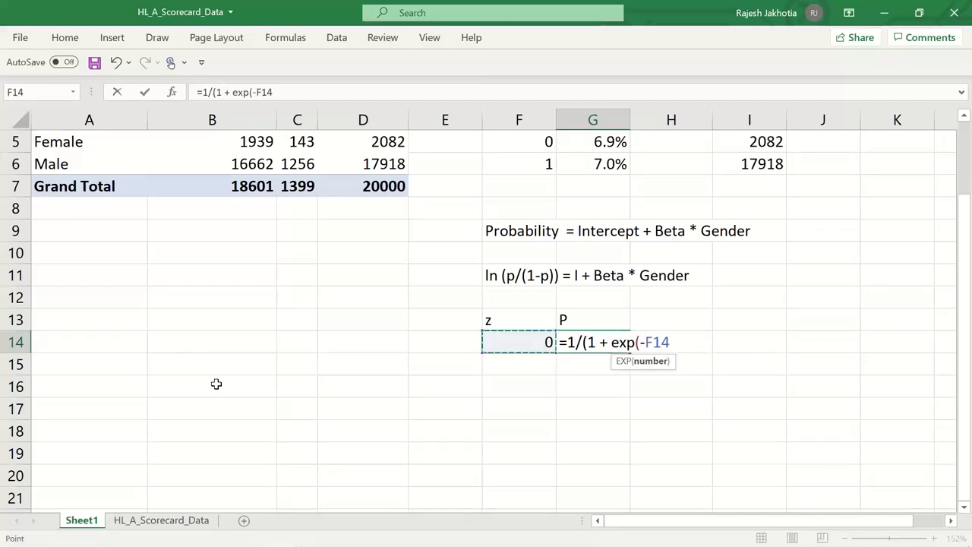
type(")")
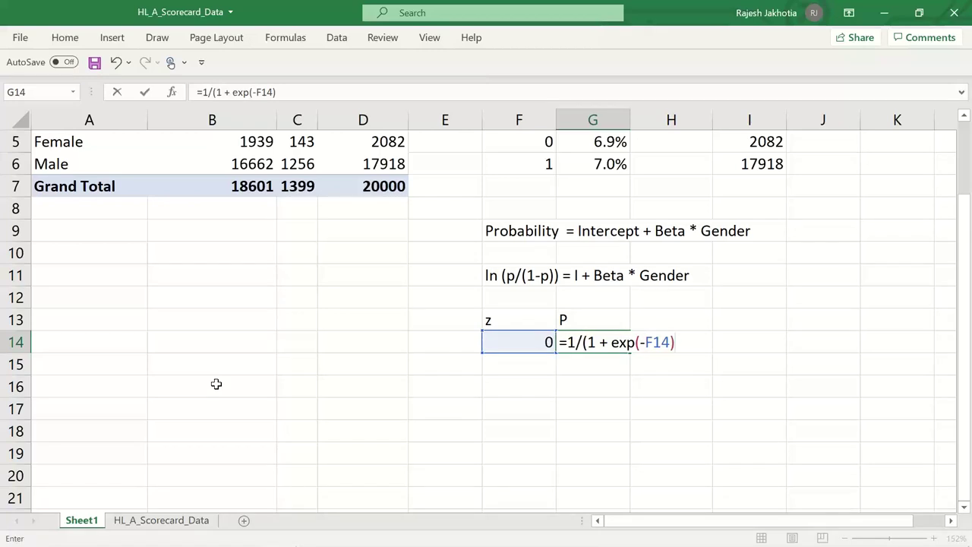
type(")")
key("Return")
key("Up")
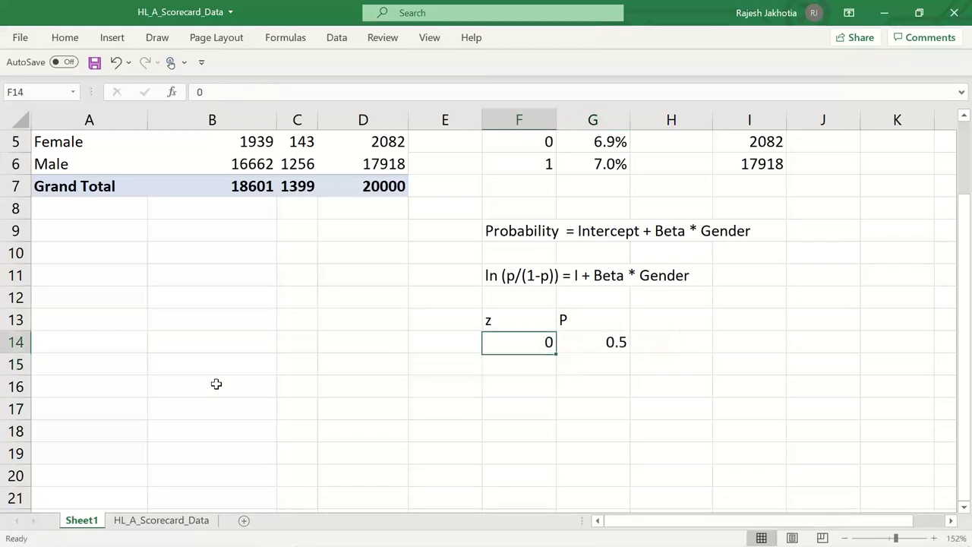
key("Right")
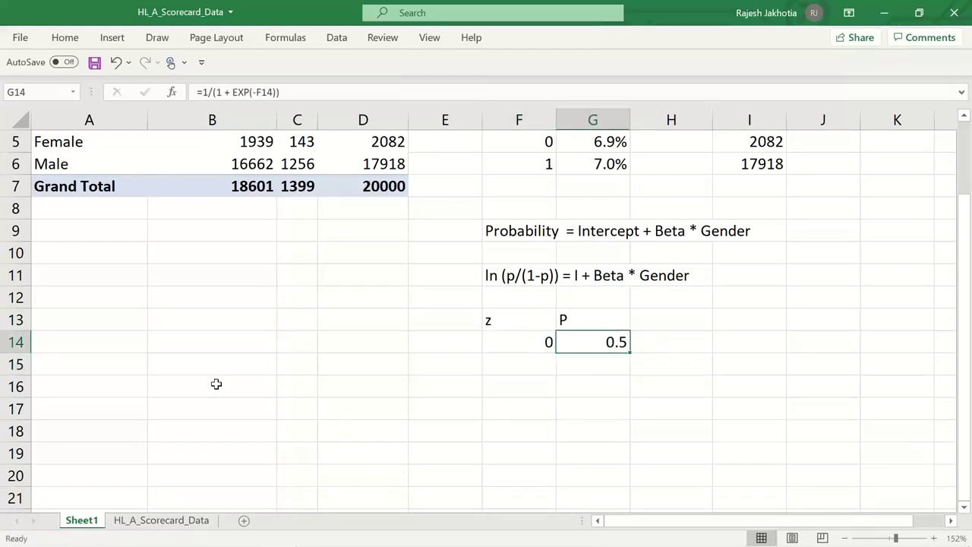
Step: Test the sigmoid formula by setting the z value in F14 to -1 and then to -10
key("Left")
type("-1")
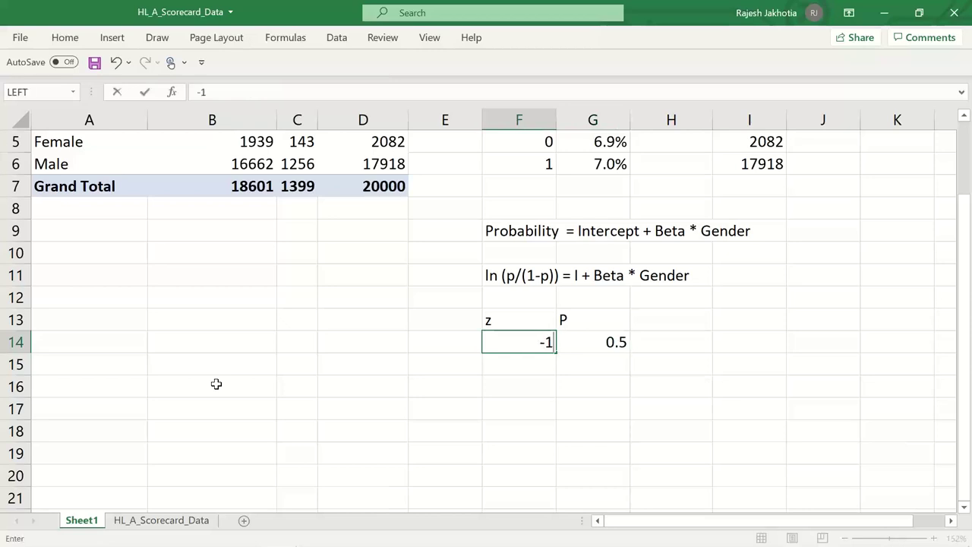
key("Return")
key("Up")
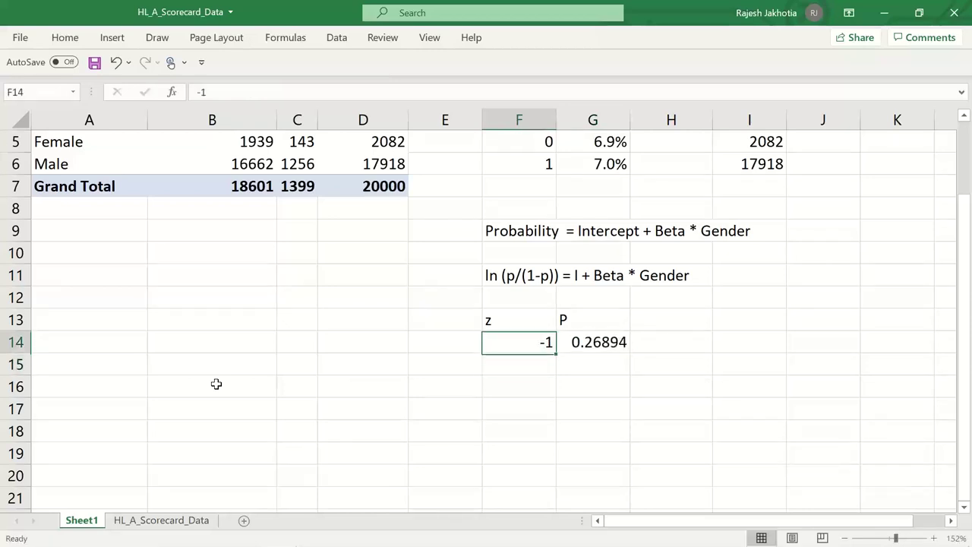
type("-10")
key("Return")
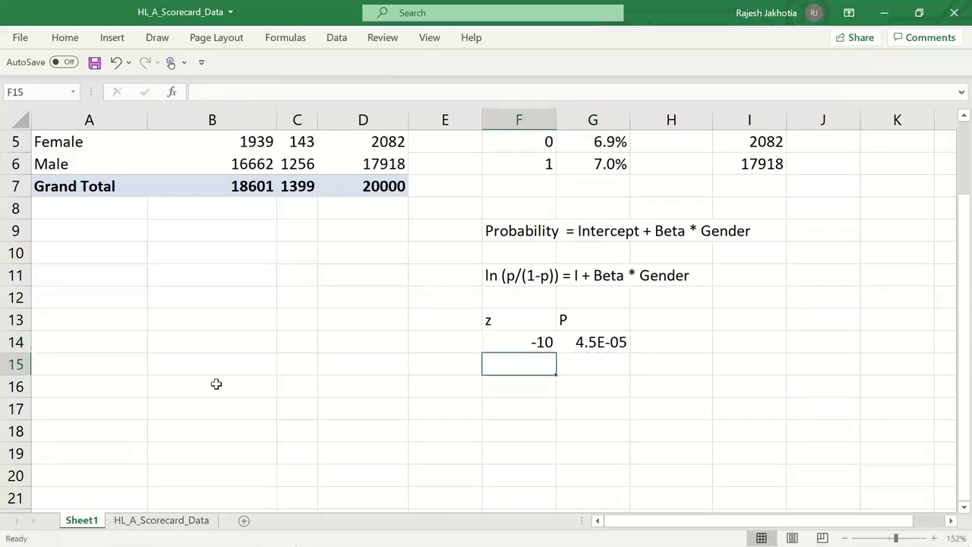
Step: Format the P value in G14 with the comma number style and eight decimal places
key("Up")
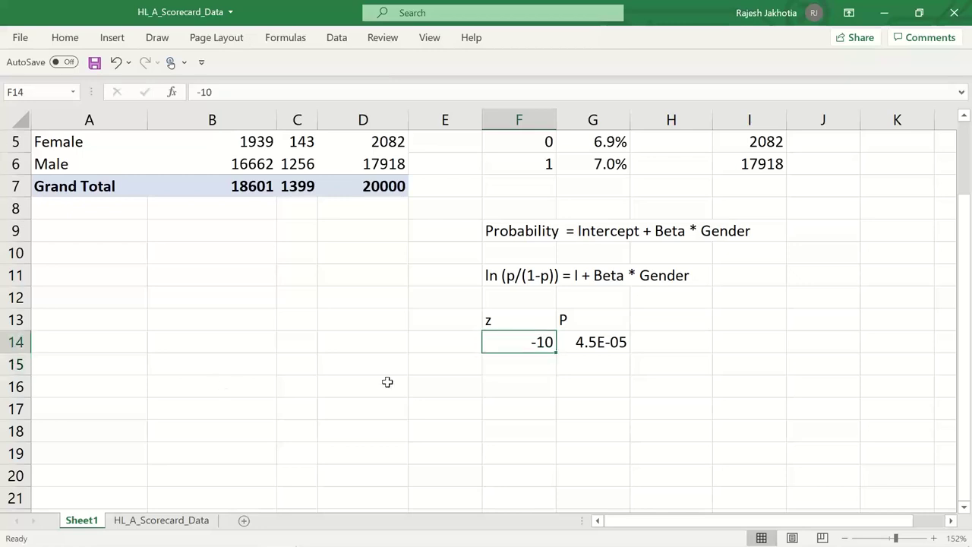
left_click(597, 345)
left_click(82, 38)
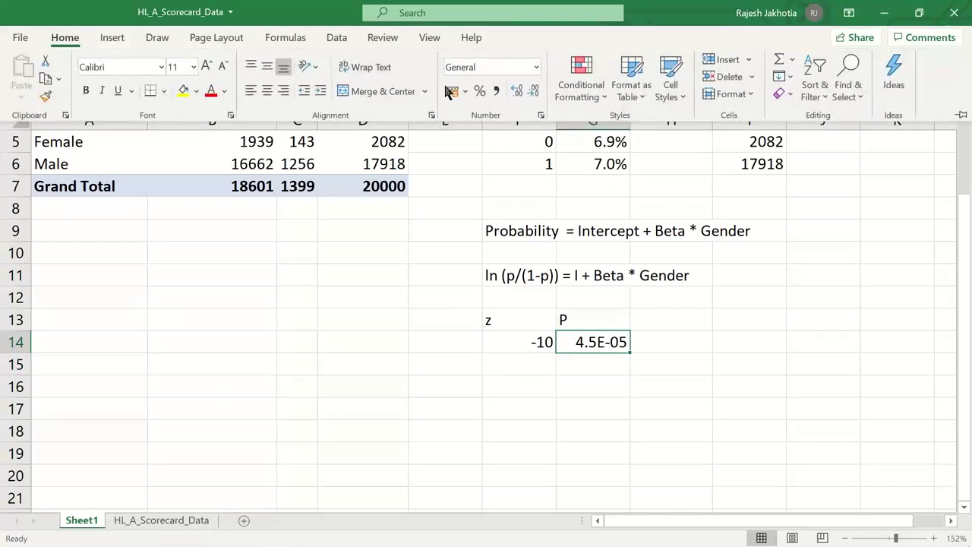
left_click(497, 91)
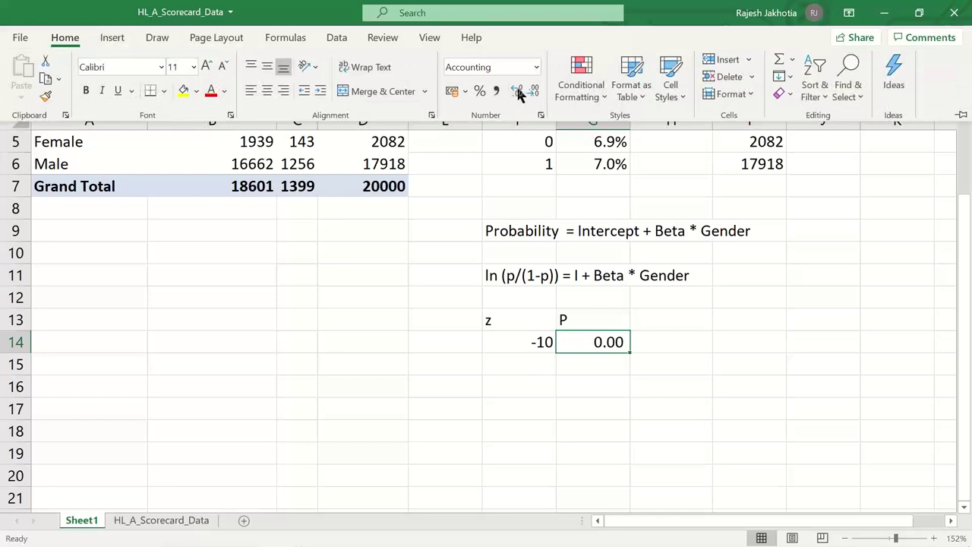
left_click(517, 91)
left_click(518, 91)
left_click(517, 92)
left_click(518, 91)
left_click(517, 91)
left_click(517, 91)
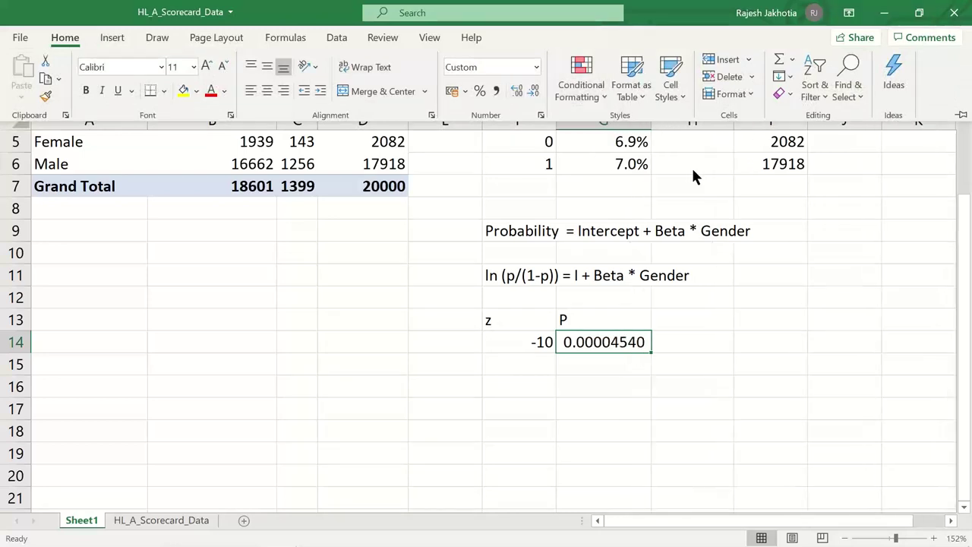
Step: Enter the z values -9 to -3 in F15:F21 and continue the series down to 10 in F34
left_click_drag(969, 325, 966, 308)
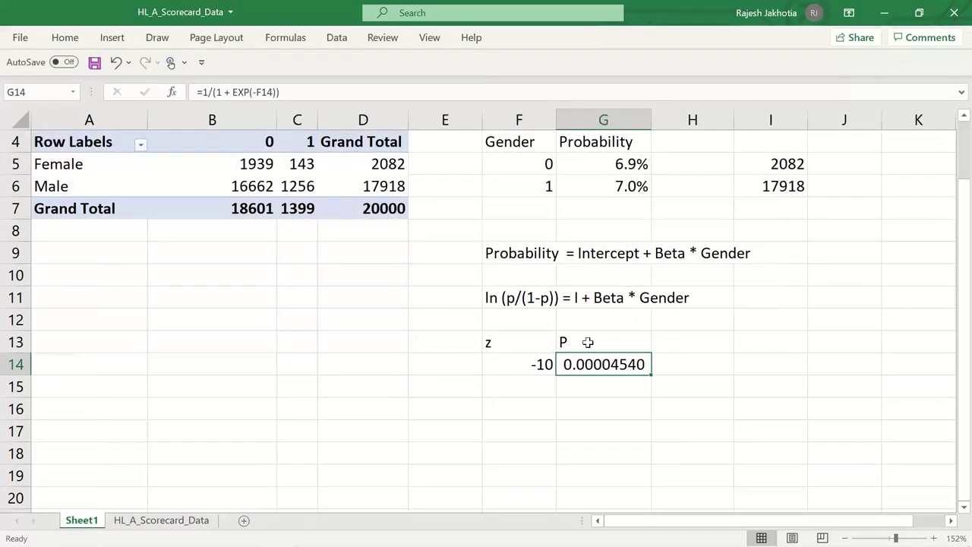
left_click(534, 369)
key("Down")
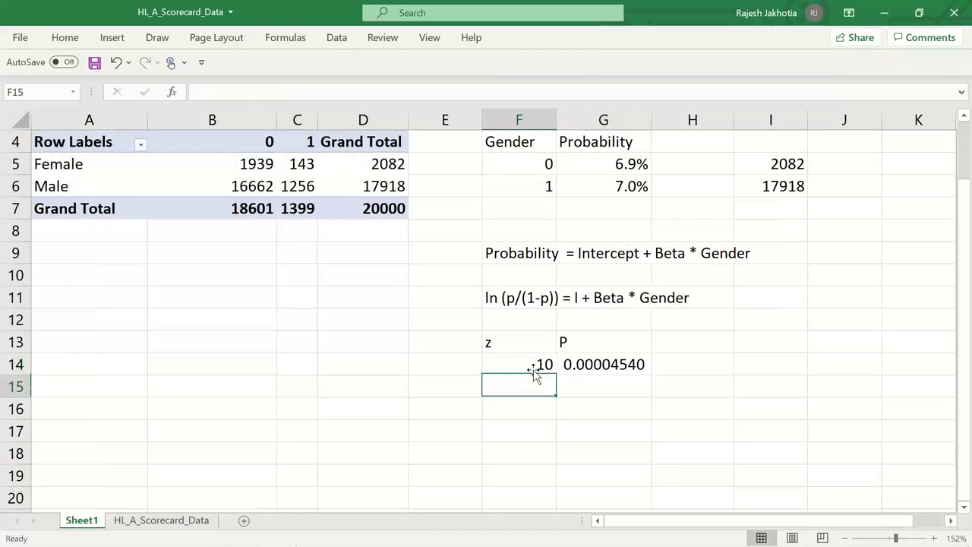
type("-9")
key("Return")
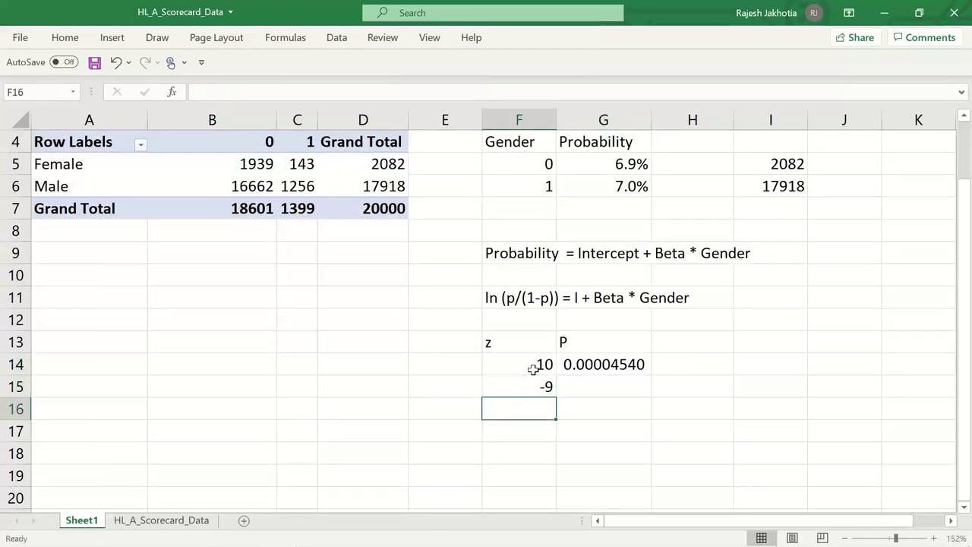
type("-8")
key("Return")
type("-7")
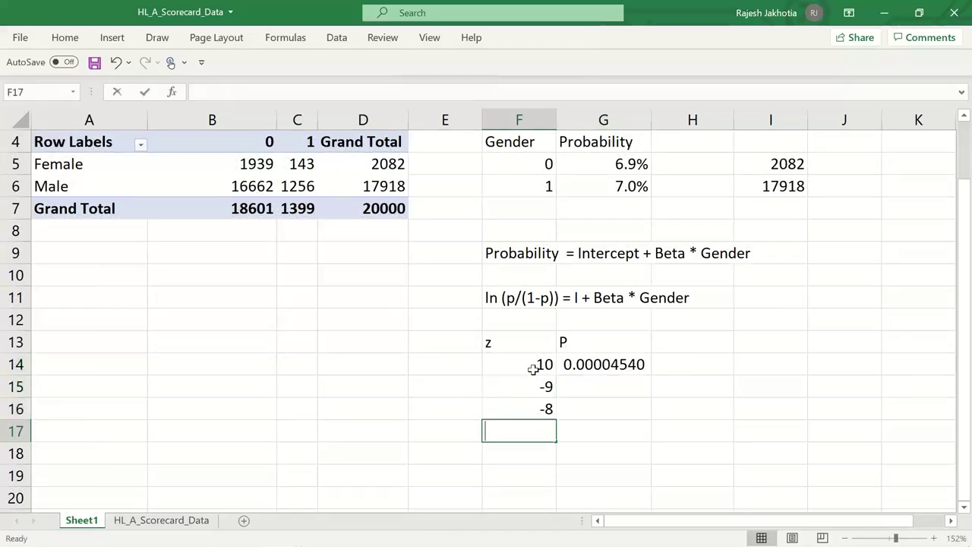
key("Return")
type("-6")
key("Return")
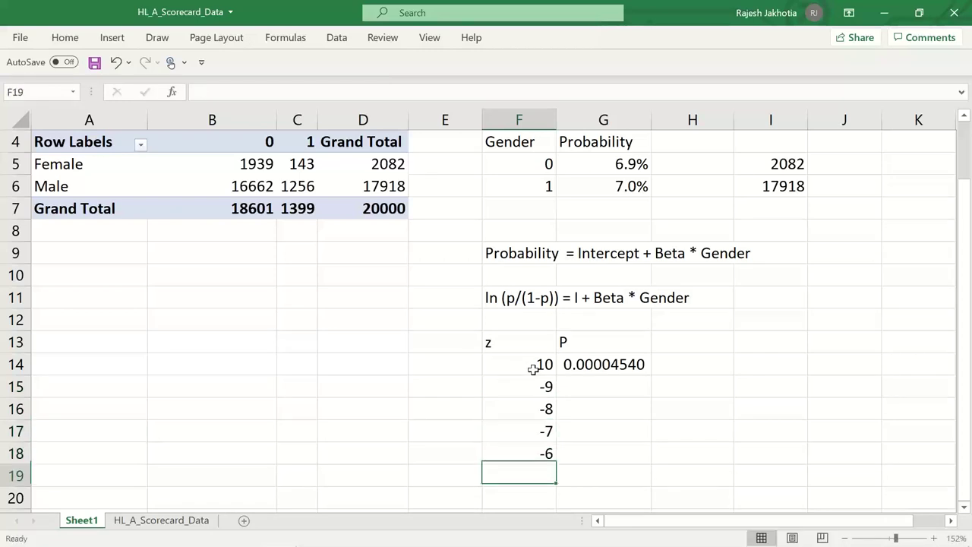
type("-5")
key("Return")
type("-4")
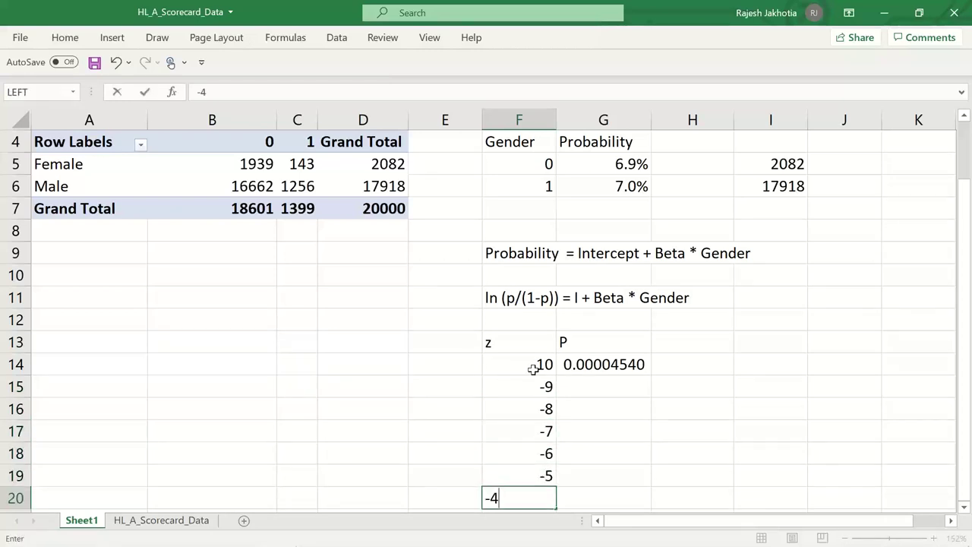
key("Return")
type("-3")
key("Return")
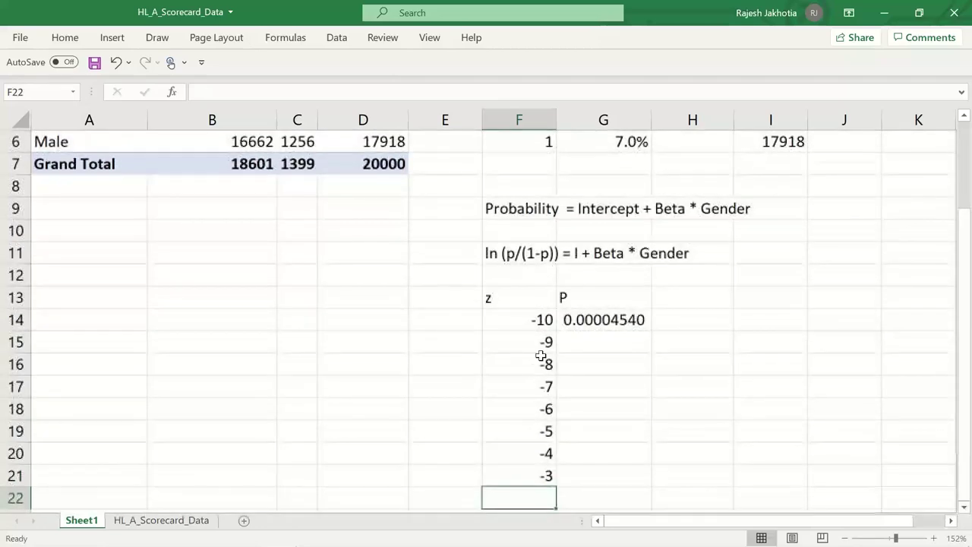
left_click_drag(545, 319, 553, 498)
Step: Copy the sigmoid formula from G14 down to G34 so every z value has a P value
left_click_drag(968, 337, 968, 275)
left_click(583, 191)
key("ctrl+c")
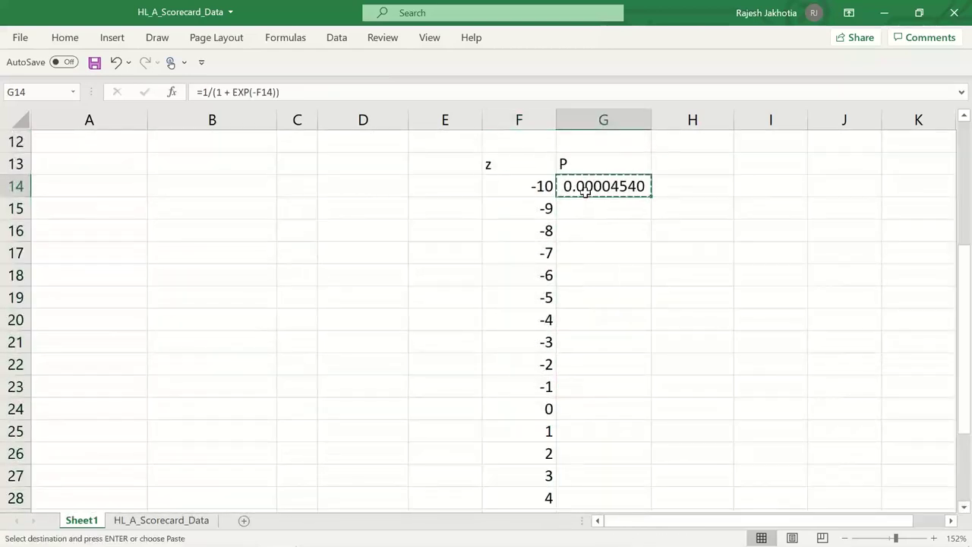
key("shift+Down")
key("shift+Down")
key("shift+Down")
key("shift+Down")
key("shift+Down")
key("shift+Down")
key("shift+Down")
key("shift+Down")
key("shift+Down")
key("shift+Down")
key("shift+Down")
key("shift+Down")
key("shift+Down")
key("shift+Down")
key("shift+Down")
key("shift+Down")
key("shift+Down")
key("shift+Down")
key("shift+Down")
key("shift+Down")
key("shift+Down")
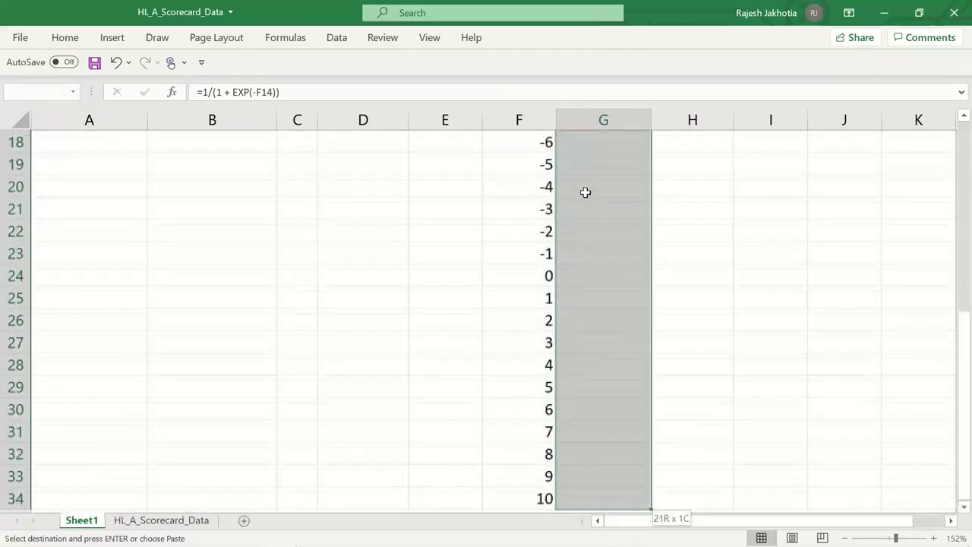
key("ctrl+v")
Step: Test the sigmoid formula with extreme negative inputs by setting z in F14 to -100 and then to -1000
key("Up")
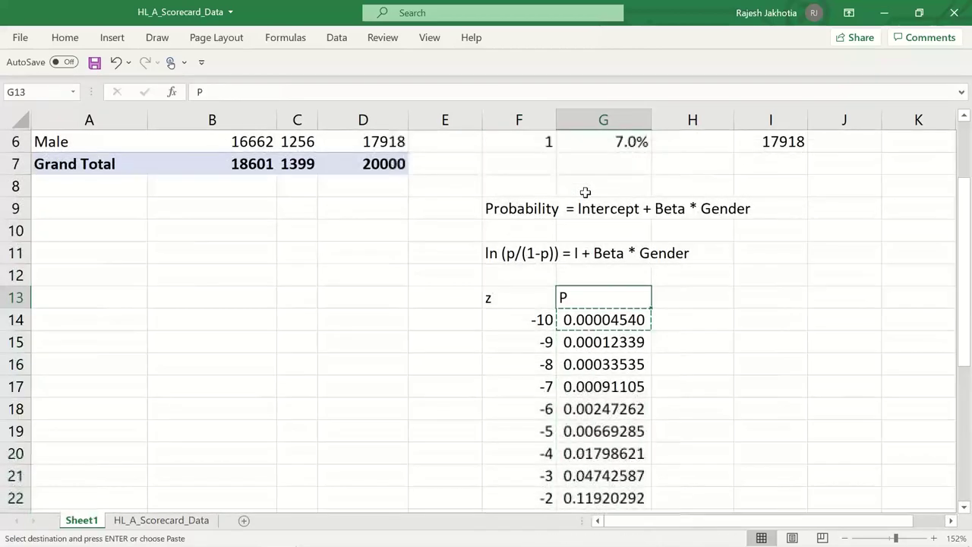
key("Down")
key("Down")
key("Left")
key("Up")
key("Up")
key("Down")
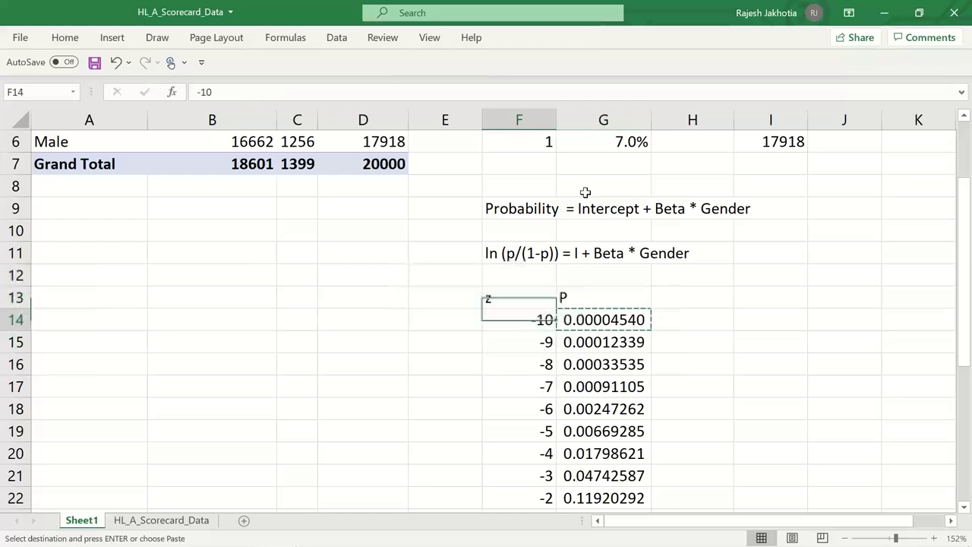
key("F2")
type("0")
key("Return")
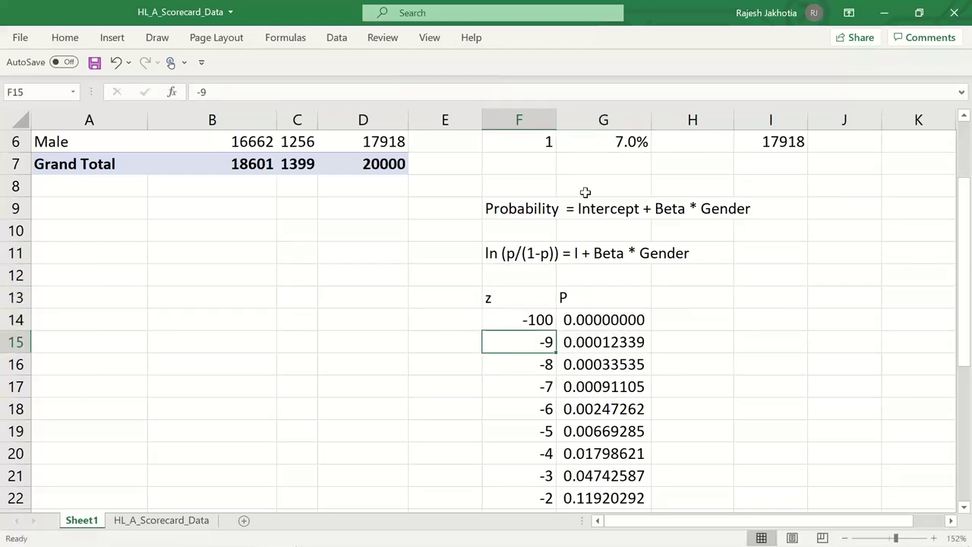
key("Up")
key("F2")
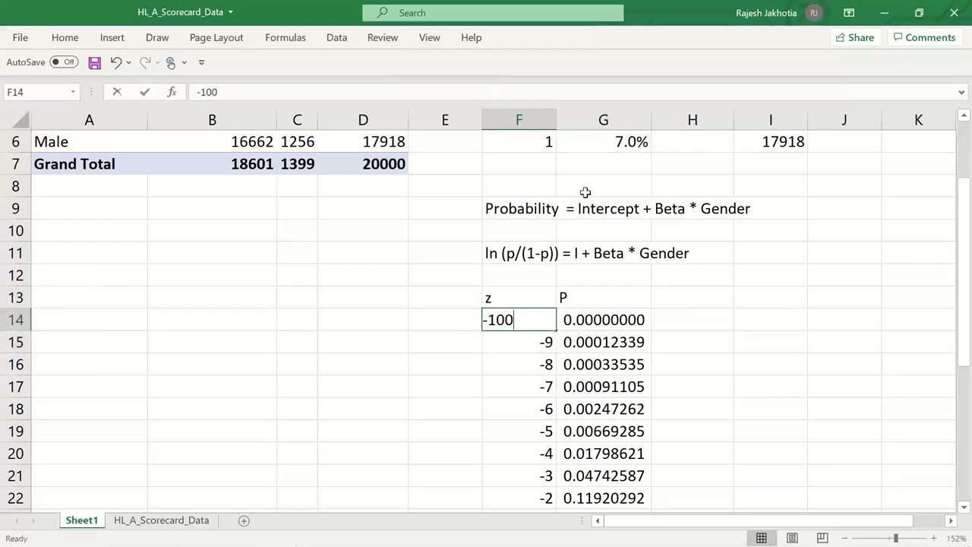
type("0")
key("Return")
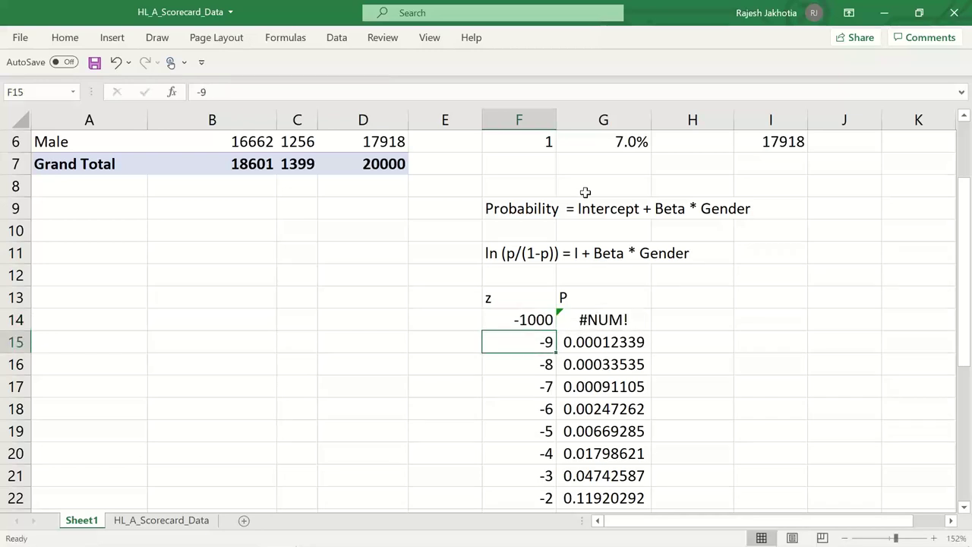
key("Up")
key("Right")
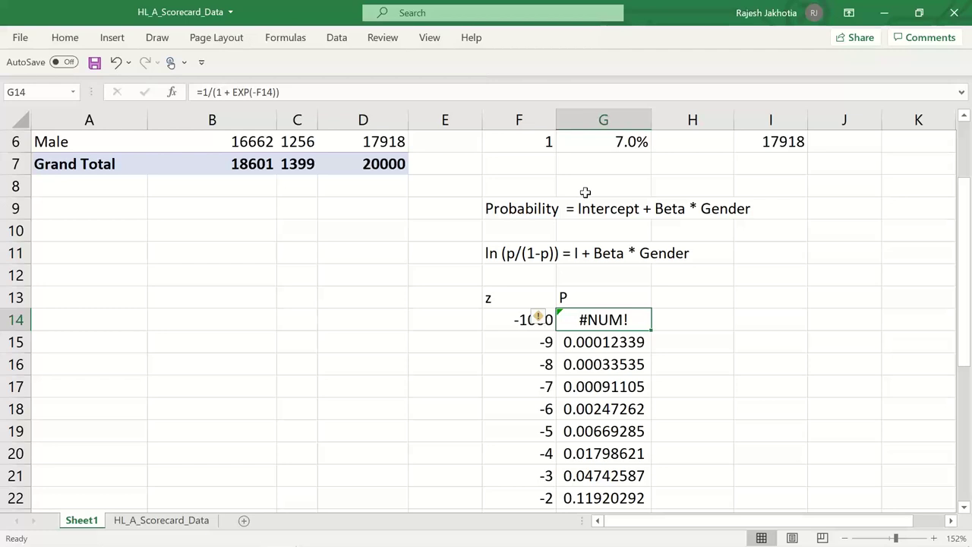
Step: Set the z value in F14 to -100 again and then restore it to -10
key("Left")
type("-100")
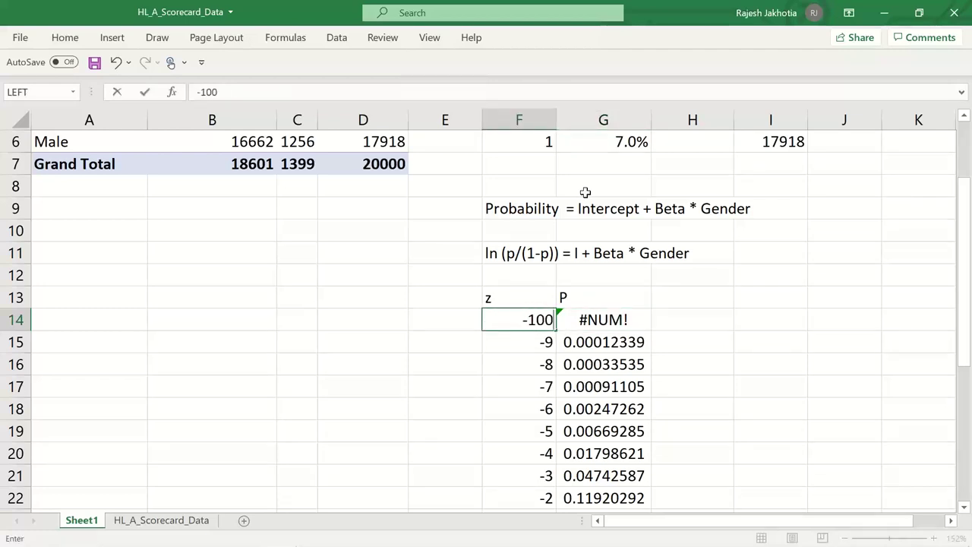
key("Return")
key("Up")
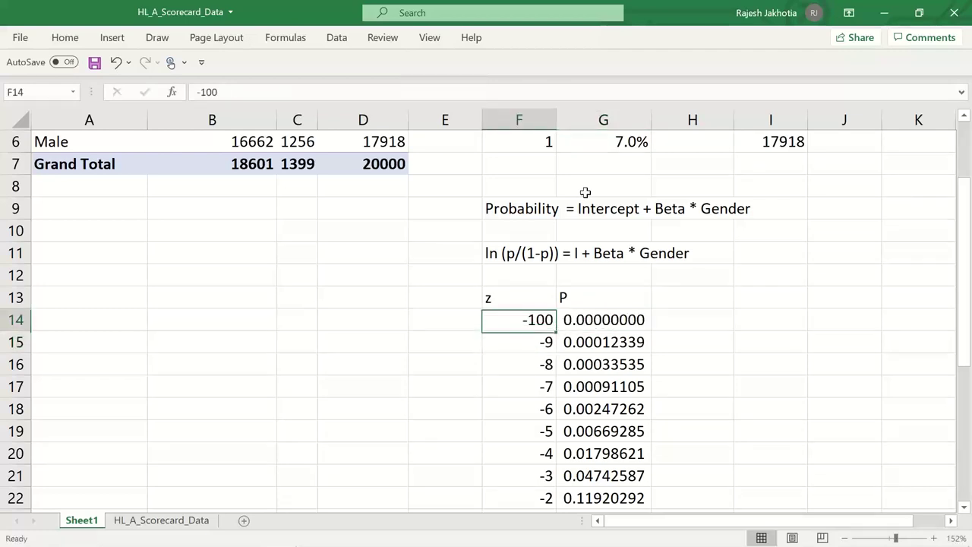
type("-10")
key("Return")
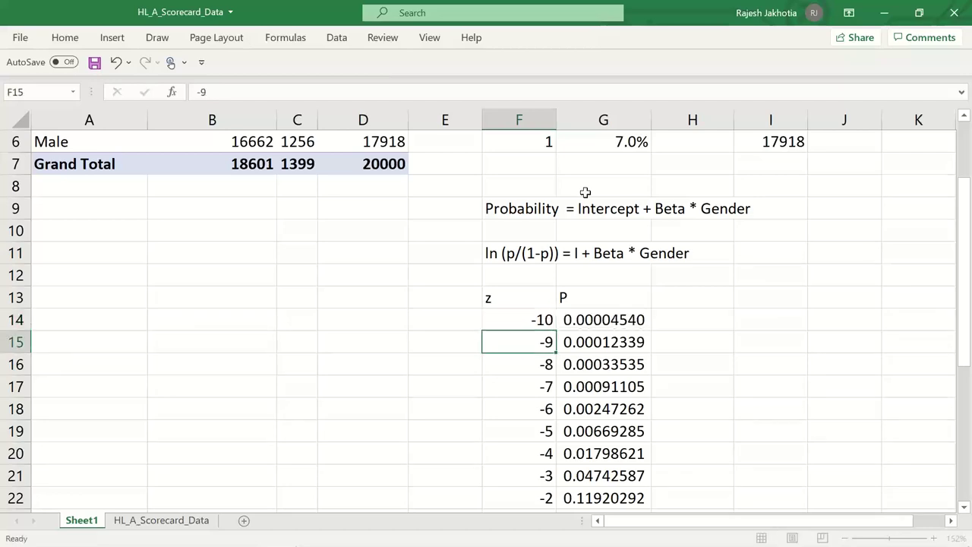
Step: Test the sigmoid formula with large positive inputs by setting z in F34 to 100 and then to 1000
key("Down")
key("Down")
key("Down")
key("Down")
key("Down")
key("Down")
key("Down")
key("Down")
key("Down")
key("Down")
key("Down")
key("Down")
key("Down")
key("Down")
key("Down")
key("Down")
key("Down")
key("Down")
key("Down")
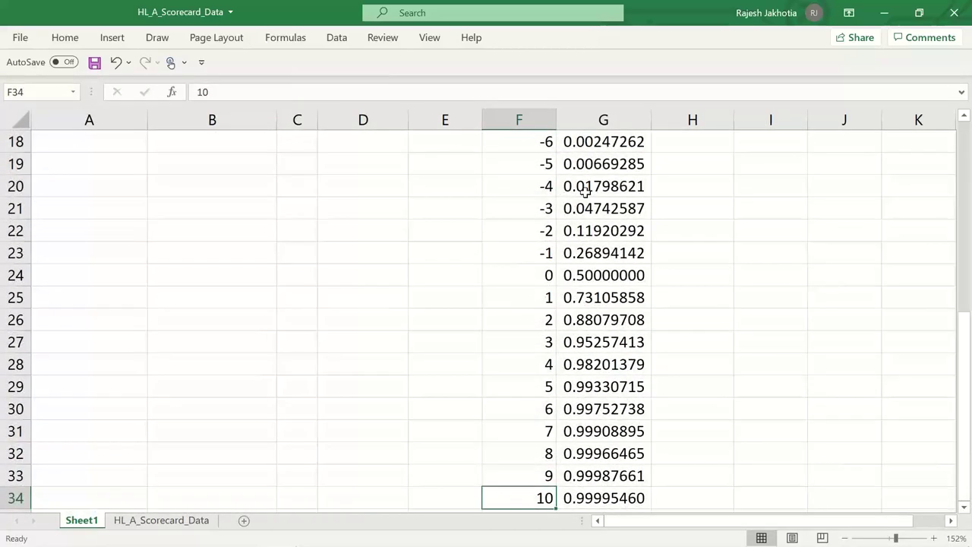
type("100")
key("Return")
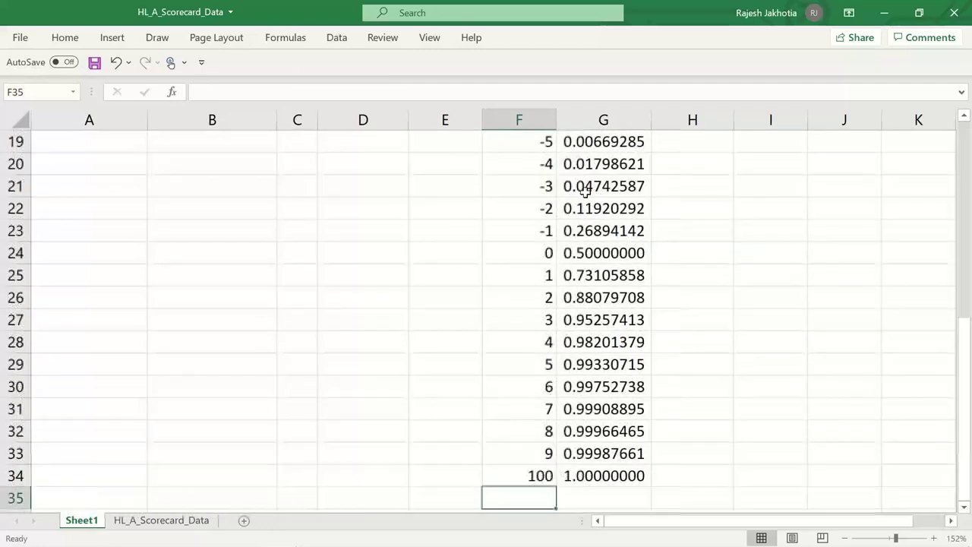
key("Up")
type("1000")
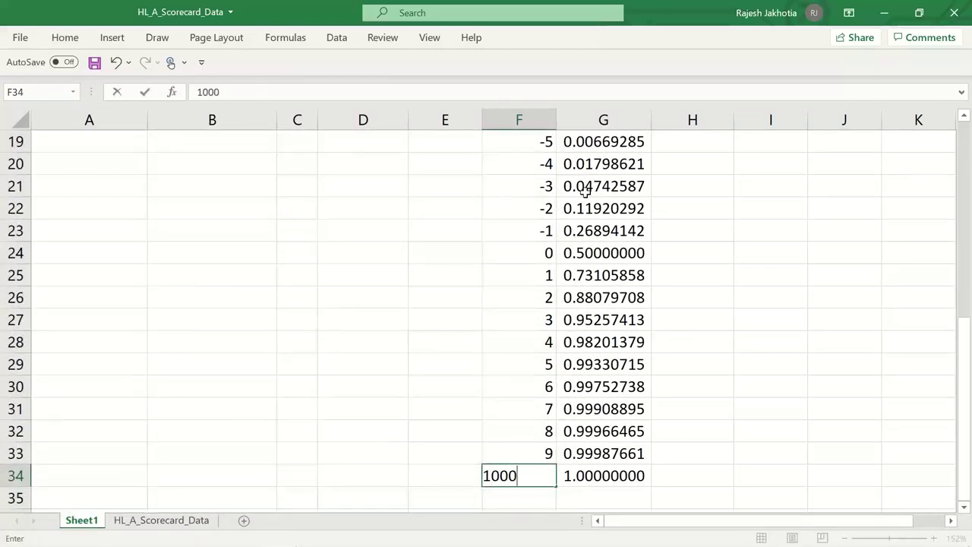
key("Return")
Step: Try even larger z values in F34, up to 10000000, and then restore it to 10
key("Up")
type("0000")
key("Return")
key("Up")
type("1-")
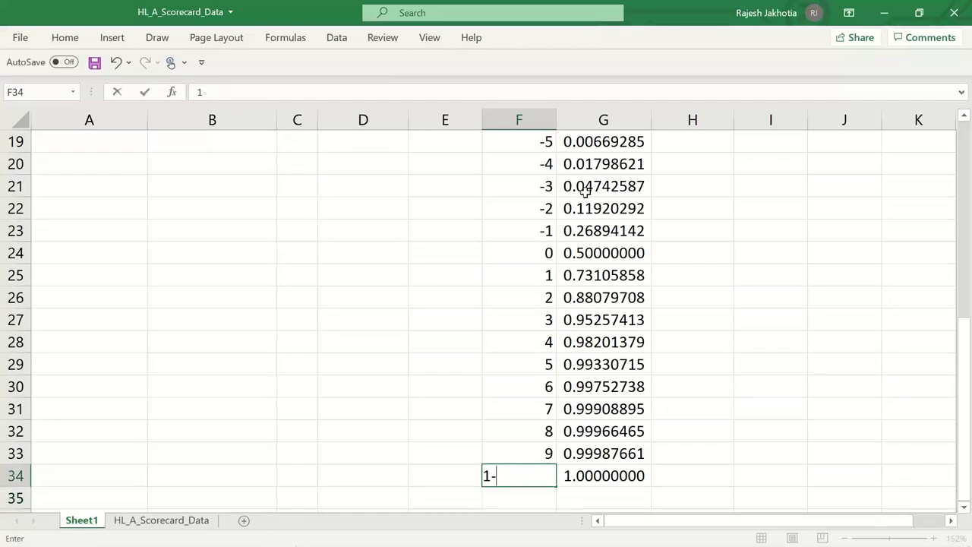
type("0000000")
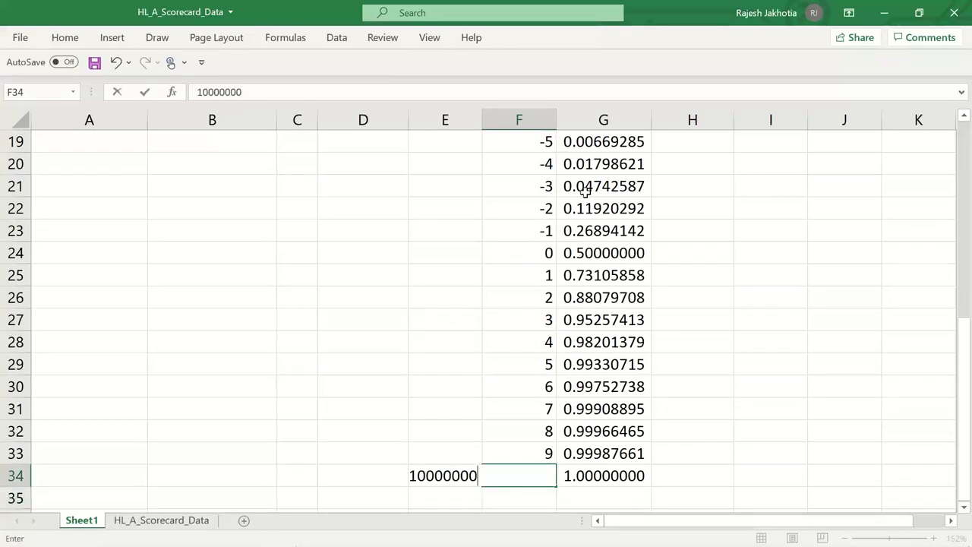
key("Return")
key("Up")
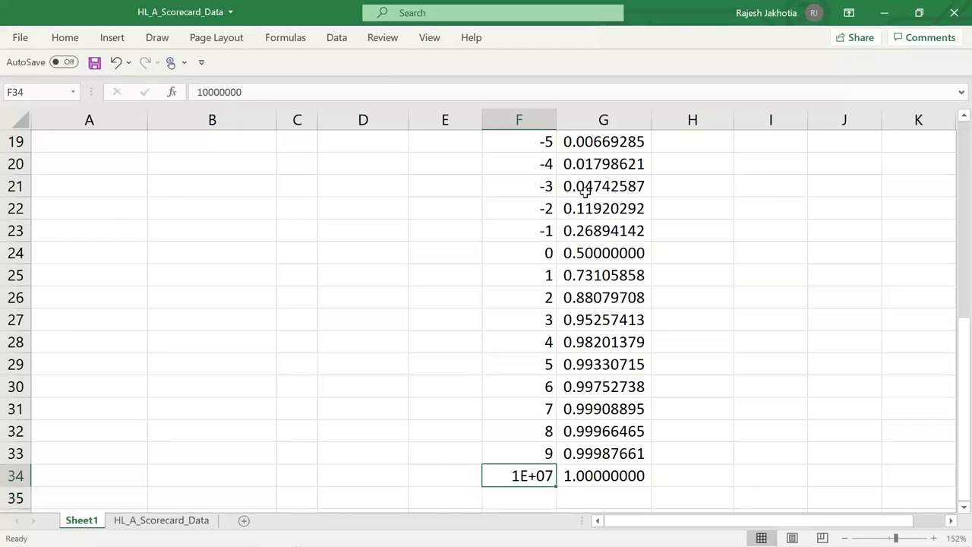
type("10")
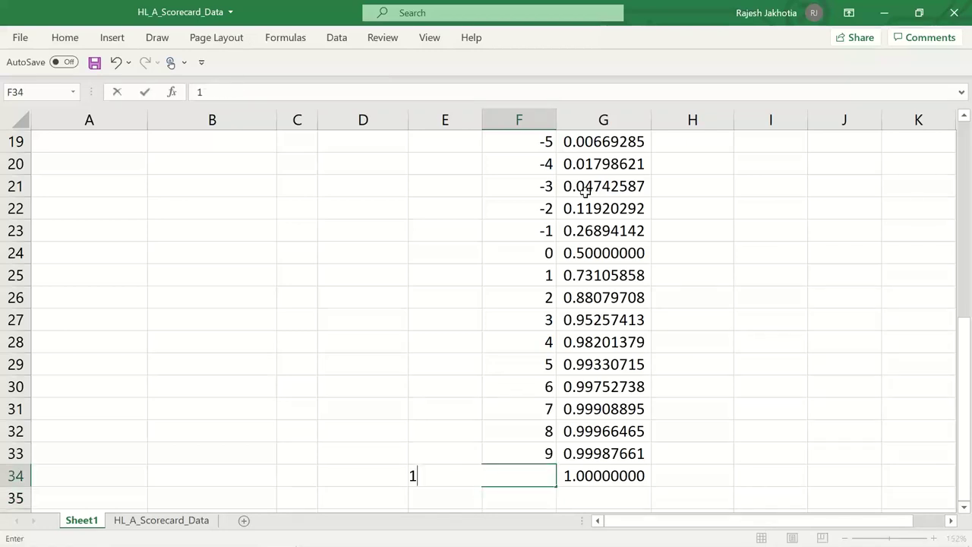
key("Up")
Step: Insert a markers-only scatter chart of P against z from the range F13:G34
key("Up")
key("Up")
key("Up")
key("Up")
key("Up")
key("Up")
key("Up")
key("Up")
key("Up")
key("Up")
key("Up")
key("Up")
key("Up")
key("Up")
key("Up")
key("Up")
key("Up")
key("Up")
key("Up")
key("Up")
key("Up")
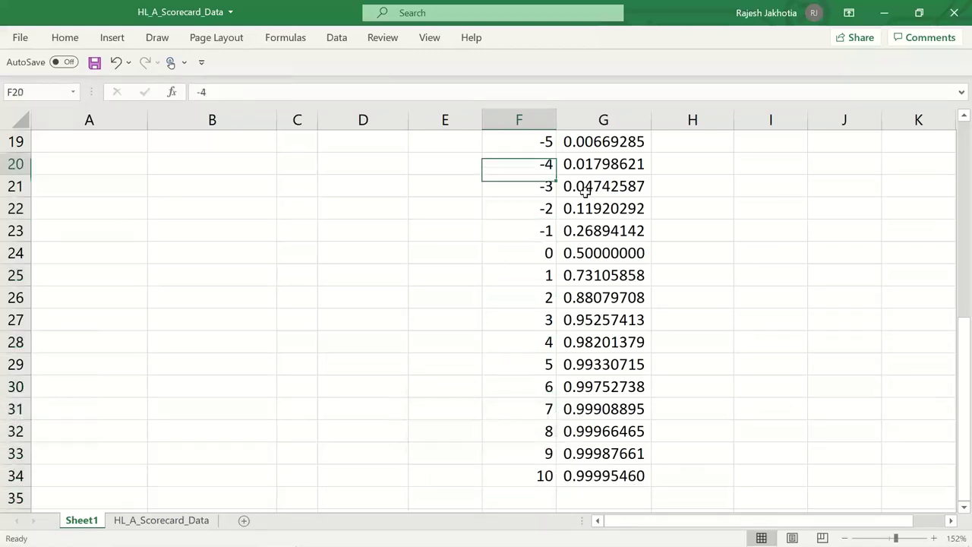
key("Down")
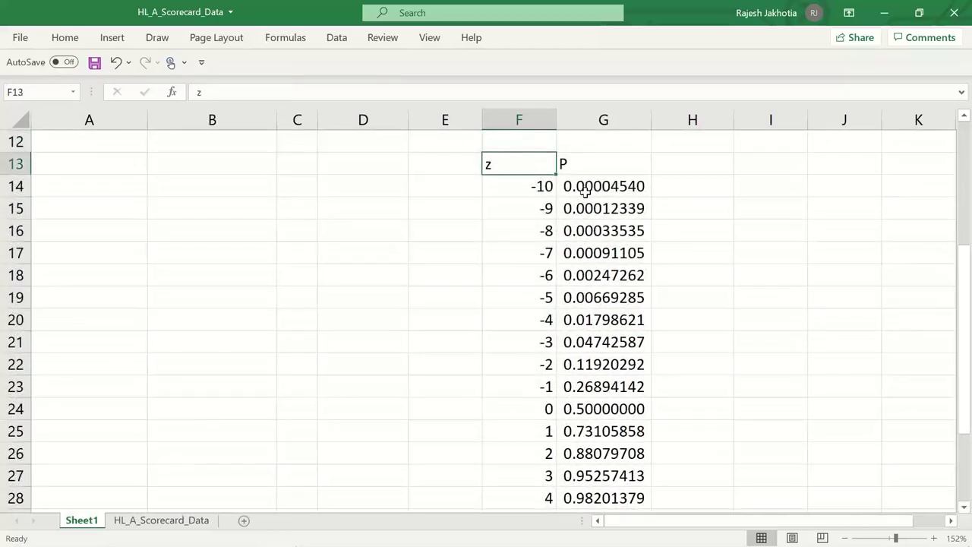
key("shift+Right")
key("ctrl+shift+Down")
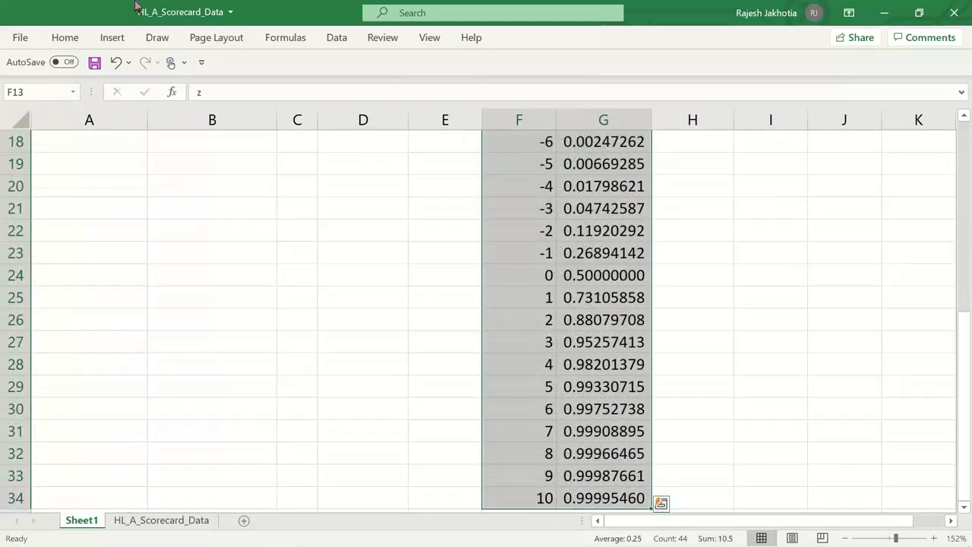
left_click(113, 38)
left_click(435, 90)
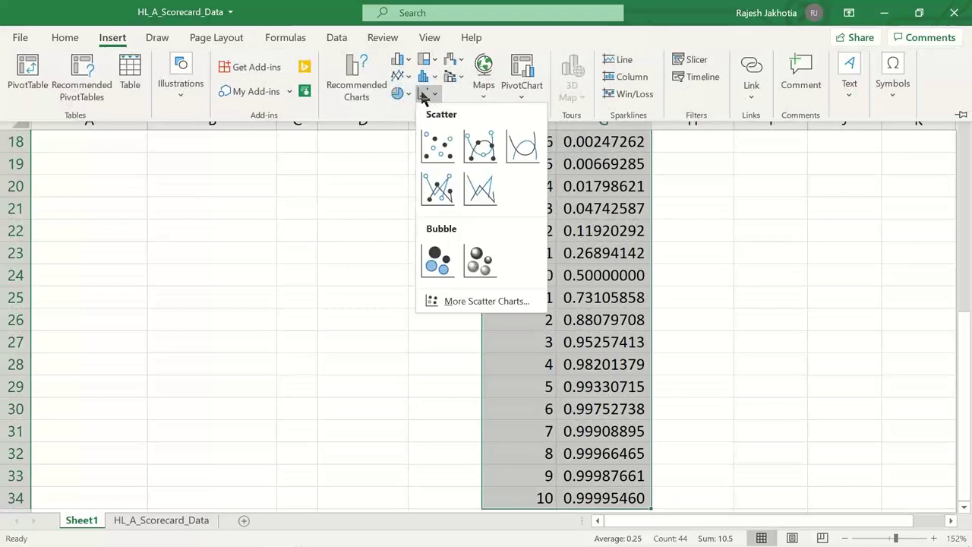
left_click(436, 144)
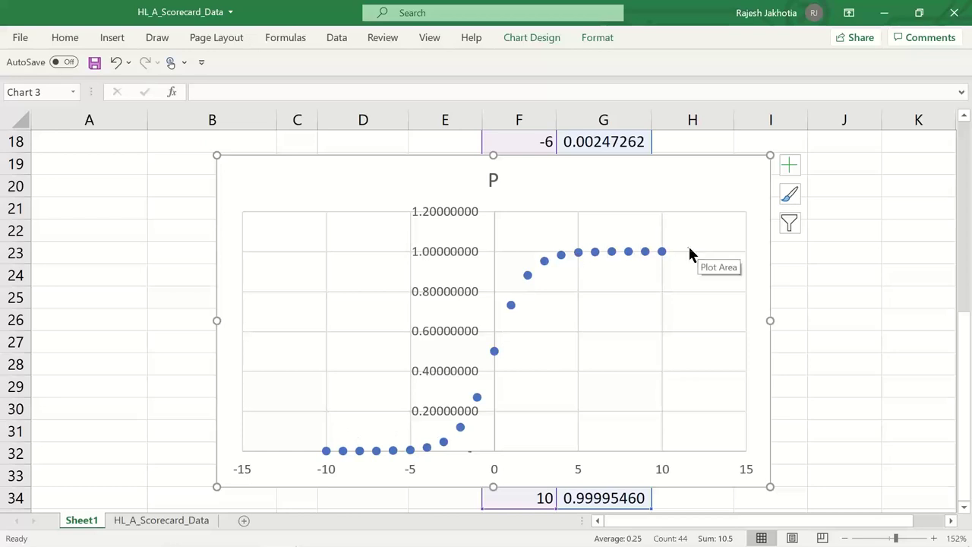
Step: Examine the plotted curve and switch to the sigmoid function slide to compare it with the S curve
mouse_move(663, 255)
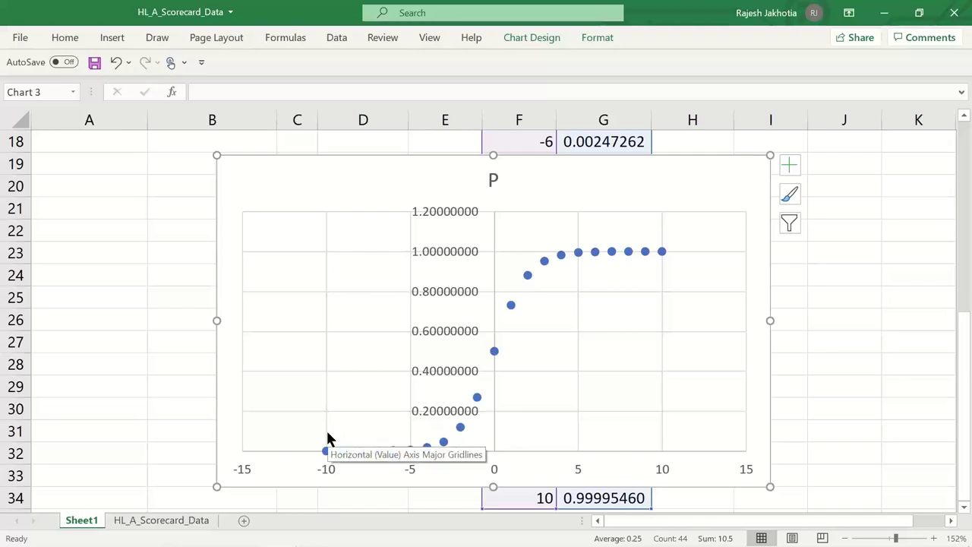
key("alt+Tab")
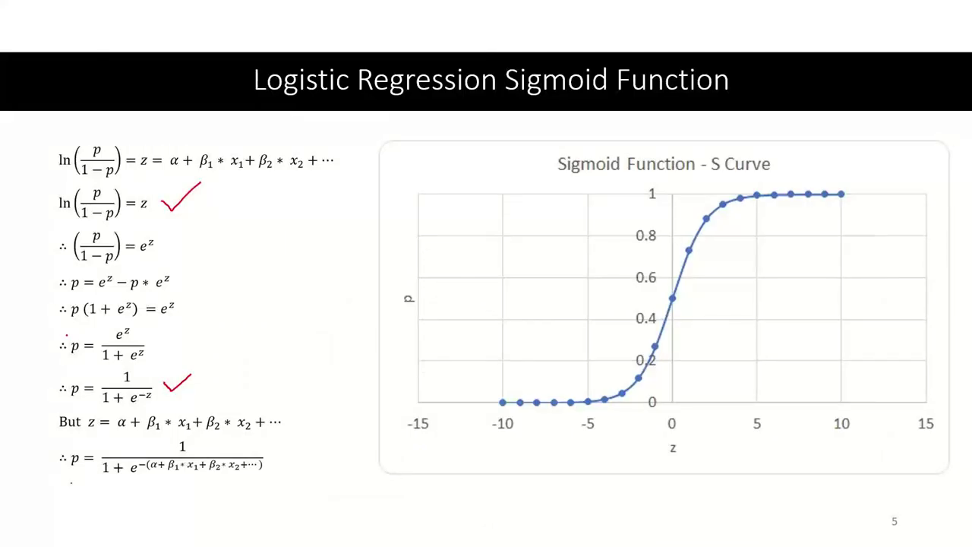